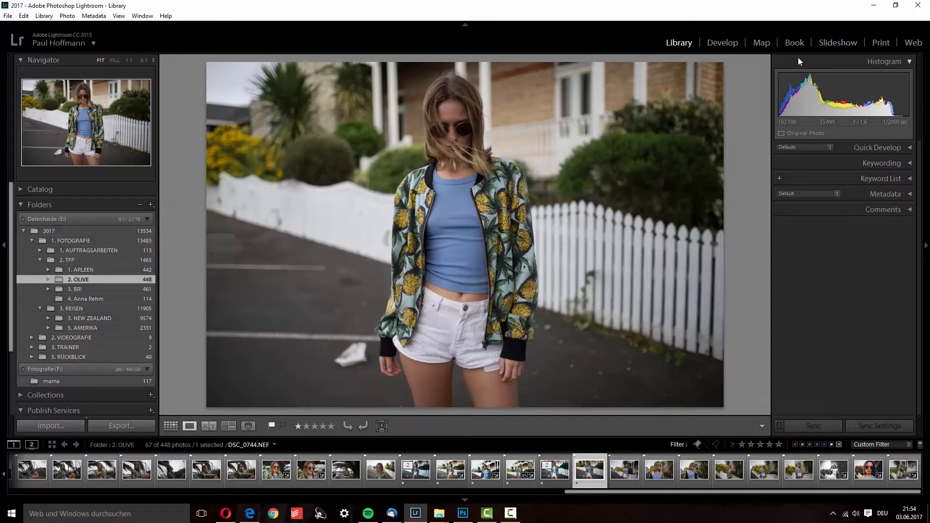
Open the photo in the Develop module's Basic adjustments and set its white balance preset to As Shot
{"action": "left_click", "coordinate": [729, 46]}
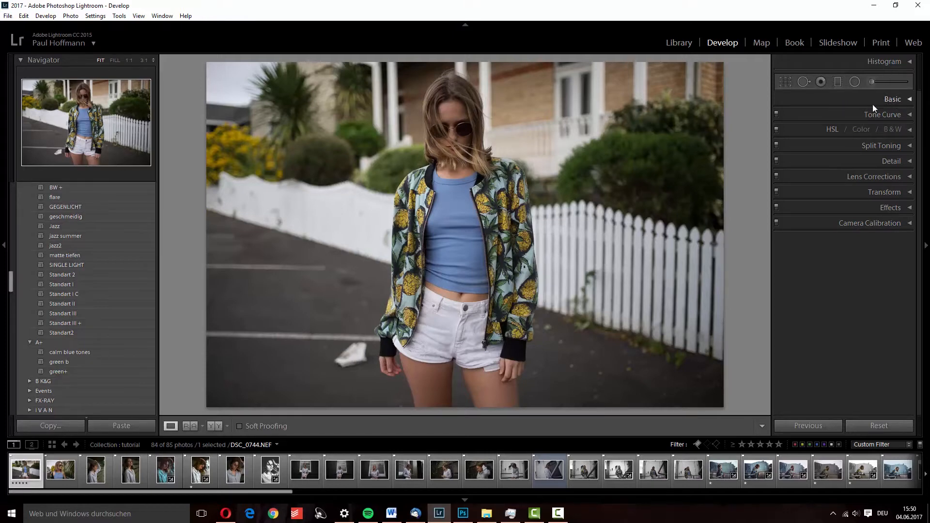
{"action": "left_click", "coordinate": [894, 100]}
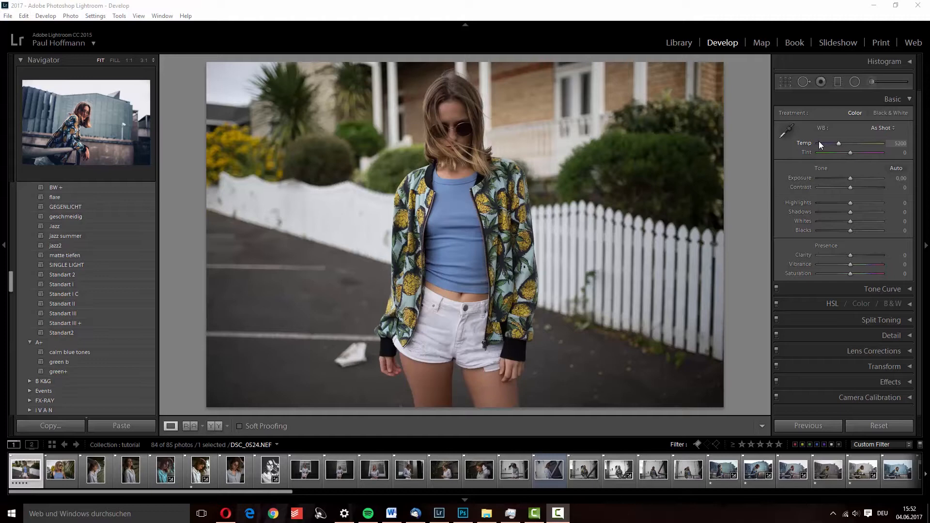
{"action": "left_click", "coordinate": [886, 128]}
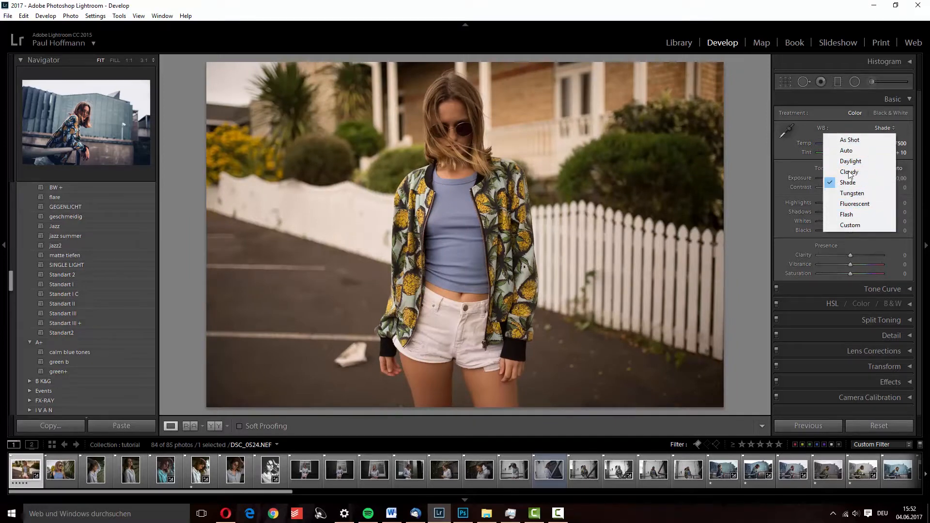
{"action": "left_click", "coordinate": [842, 140]}
Warm the photo by setting the white balance temperature to 6470 and the tint to +11
{"action": "left_click_drag", "start_coordinate": [838, 142], "coordinate": [844, 144]}
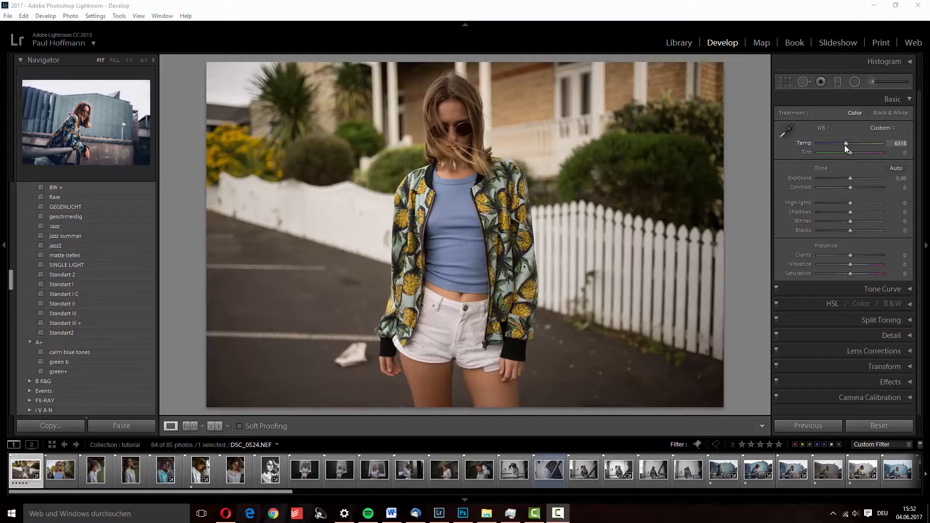
{"action": "left_click_drag", "start_coordinate": [844, 144], "coordinate": [844, 143]}
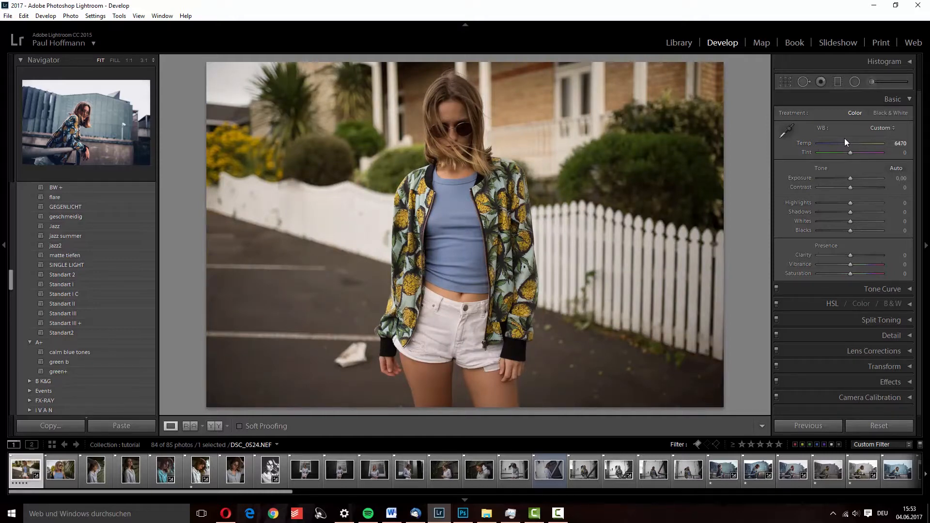
{"action": "left_click_drag", "start_coordinate": [847, 143], "coordinate": [854, 153]}
{"action": "left_click_drag", "start_coordinate": [855, 152], "coordinate": [850, 152]}
{"action": "mouse_move", "coordinate": [844, 143]}
{"action": "left_mouse_down"}
{"action": "mouse_move", "coordinate": [832, 143]}
{"action": "mouse_move", "coordinate": [856, 151]}
{"action": "mouse_move", "coordinate": [845, 153]}
{"action": "left_mouse_up"}
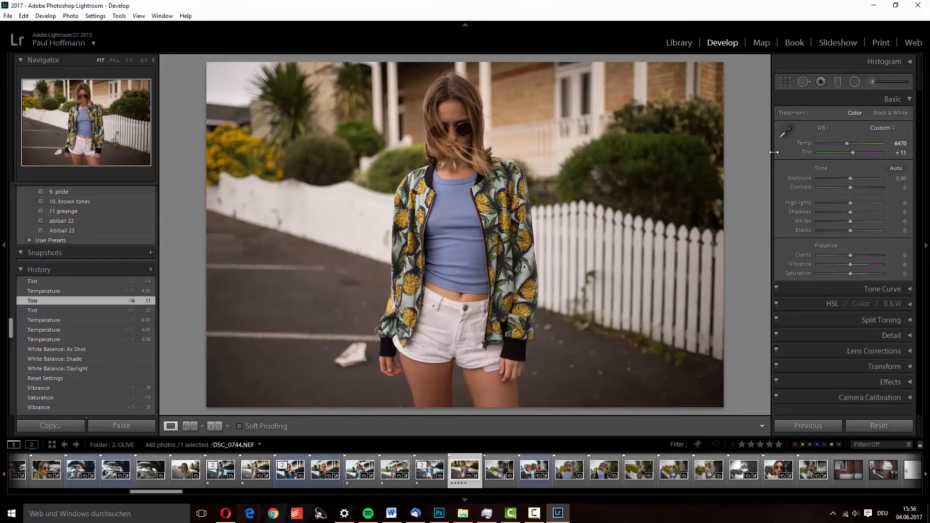
Sample neutral white balance points with the White Balance Selector on the white fence, the white shorts and the grey asphalt
{"action": "left_click", "coordinate": [789, 132]}
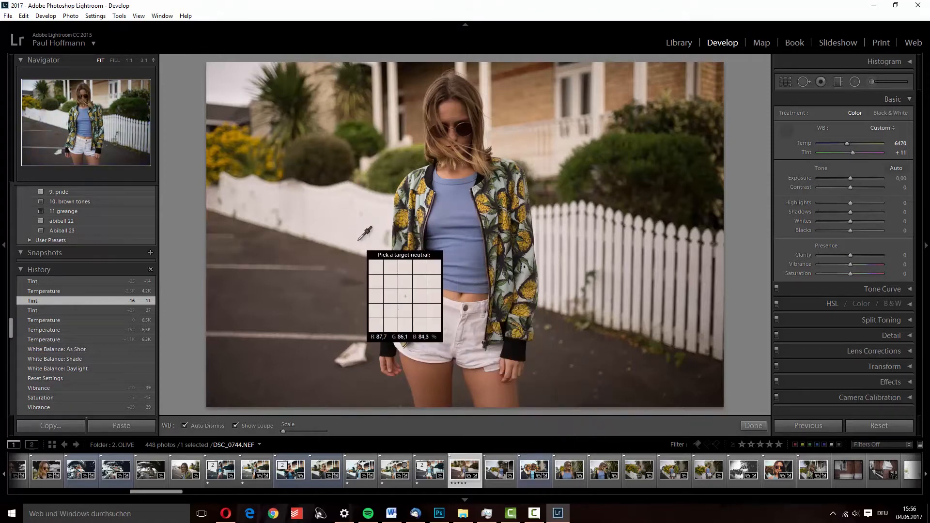
{"action": "left_click", "coordinate": [377, 213]}
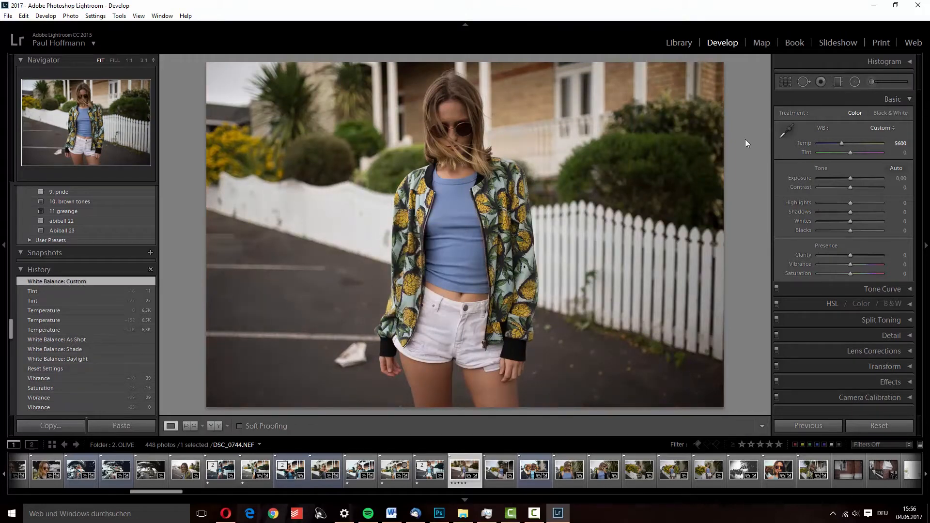
{"action": "left_click", "coordinate": [787, 130]}
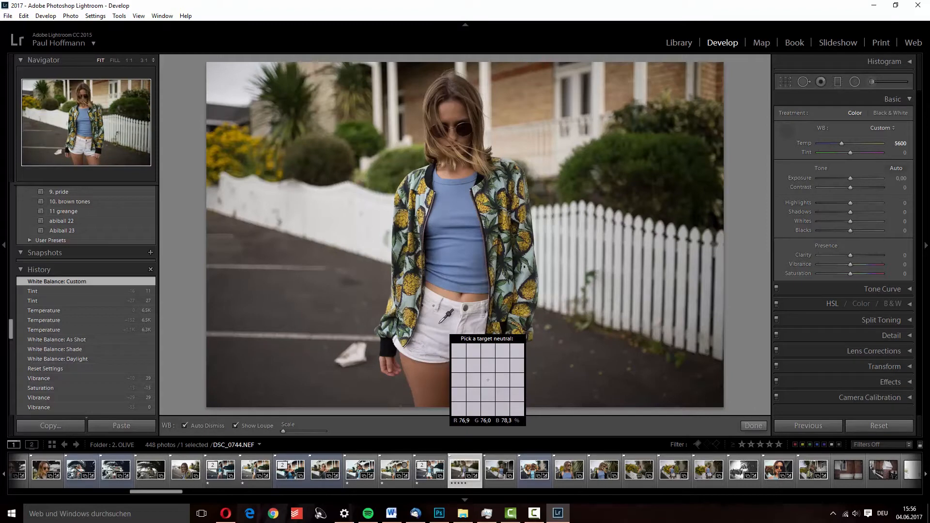
{"action": "left_click", "coordinate": [440, 323]}
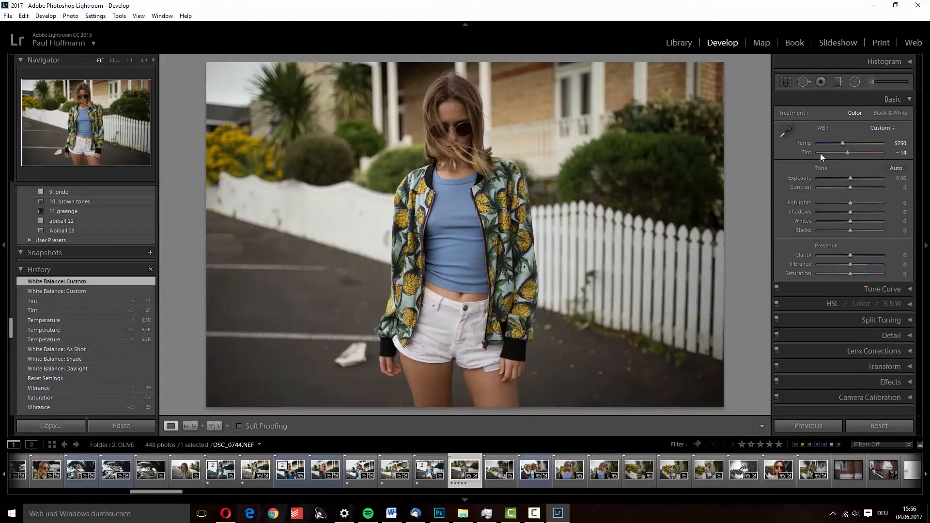
{"action": "left_click", "coordinate": [786, 129]}
{"action": "left_click", "coordinate": [551, 353]}
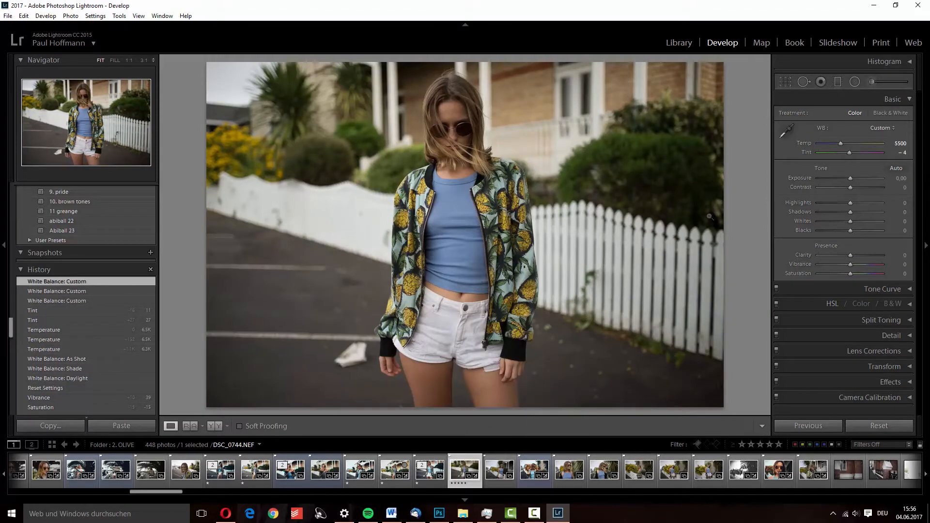
{"action": "left_click", "coordinate": [787, 129]}
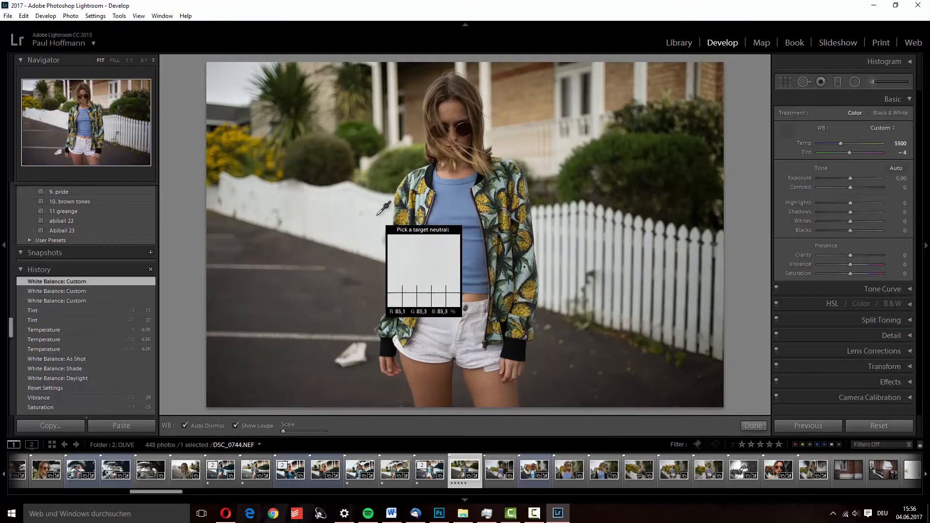
{"action": "left_click", "coordinate": [785, 129]}
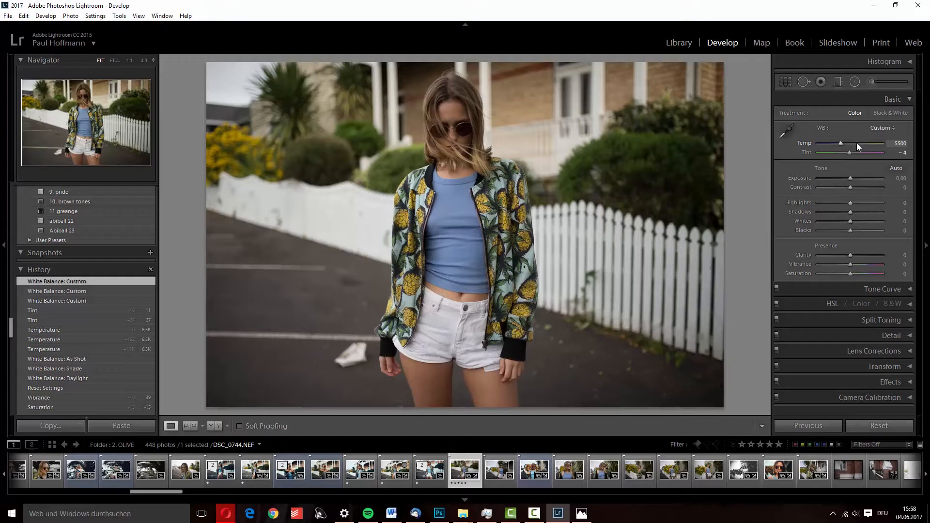
Check the colour wheel image in Photos, and give the portrait in Lightroom a temperature of 3970 and a tint of −30
{"action": "left_click", "coordinate": [581, 513]}
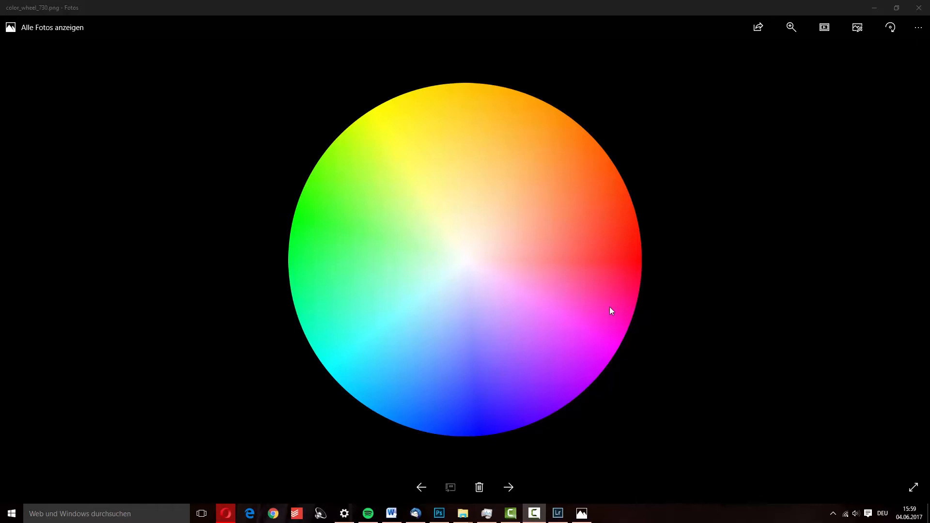
{"action": "left_click", "coordinate": [874, 8]}
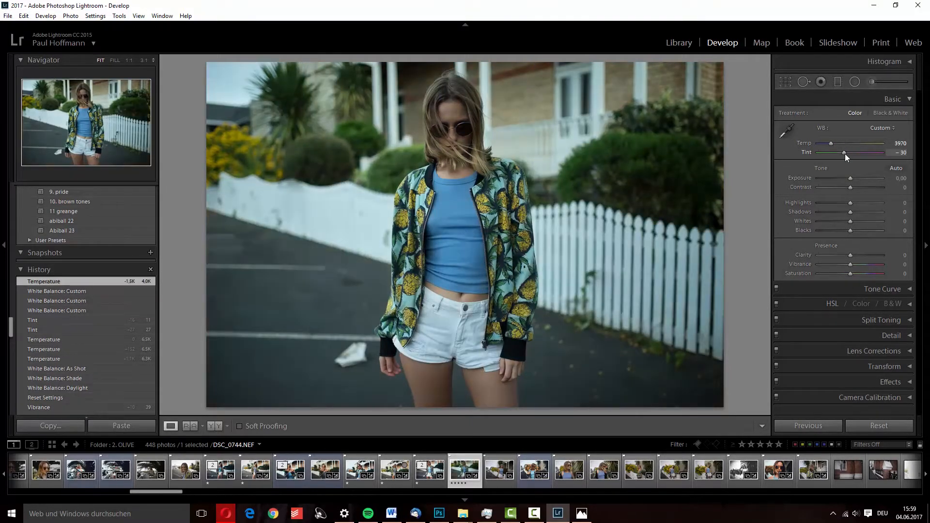
{"action": "left_click_drag", "start_coordinate": [844, 152], "coordinate": [843, 152]}
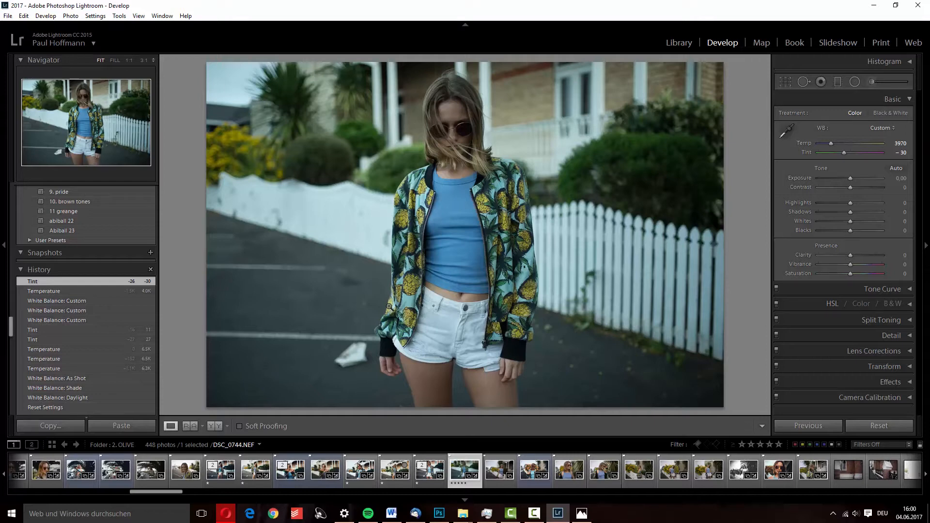
Restore the As Shot white balance and fine-tune the tint to −2
{"action": "left_click", "coordinate": [880, 128]}
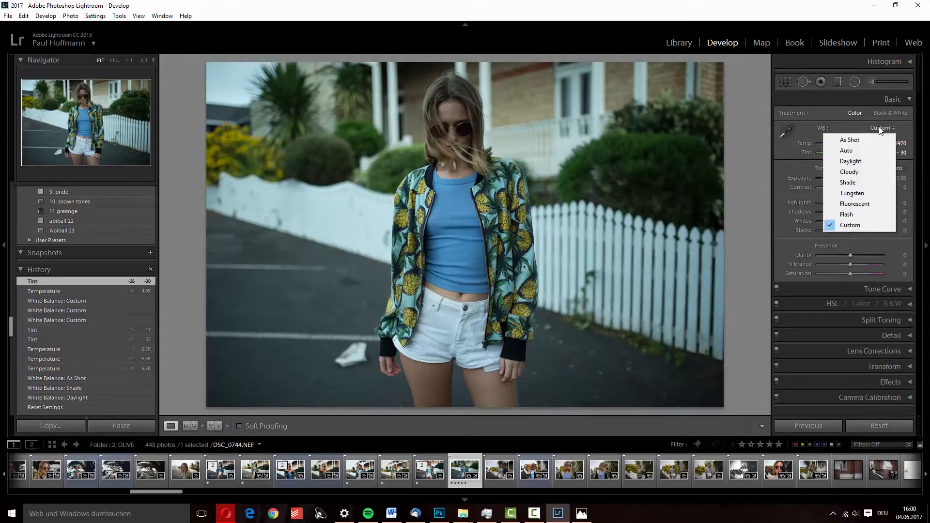
{"action": "left_click", "coordinate": [849, 140]}
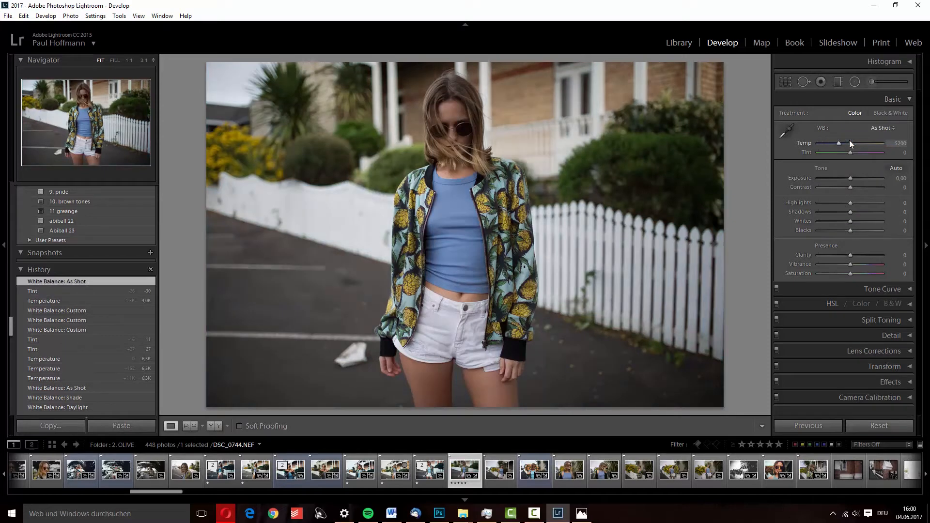
{"action": "left_click_drag", "start_coordinate": [839, 146], "coordinate": [850, 150]}
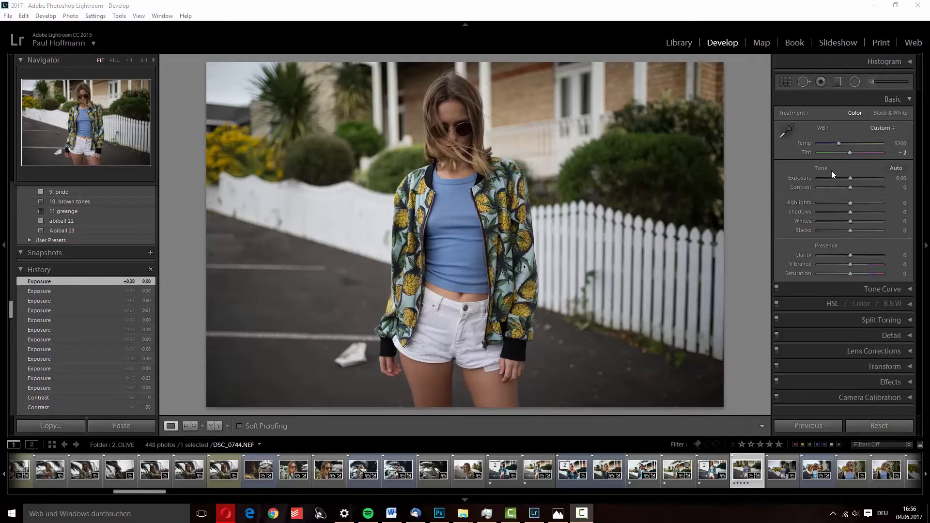
Try contrast +77, highlights −68 and shadows +100 on the portrait, and reset all three to 0
{"action": "left_click_drag", "start_coordinate": [858, 188], "coordinate": [874, 186]}
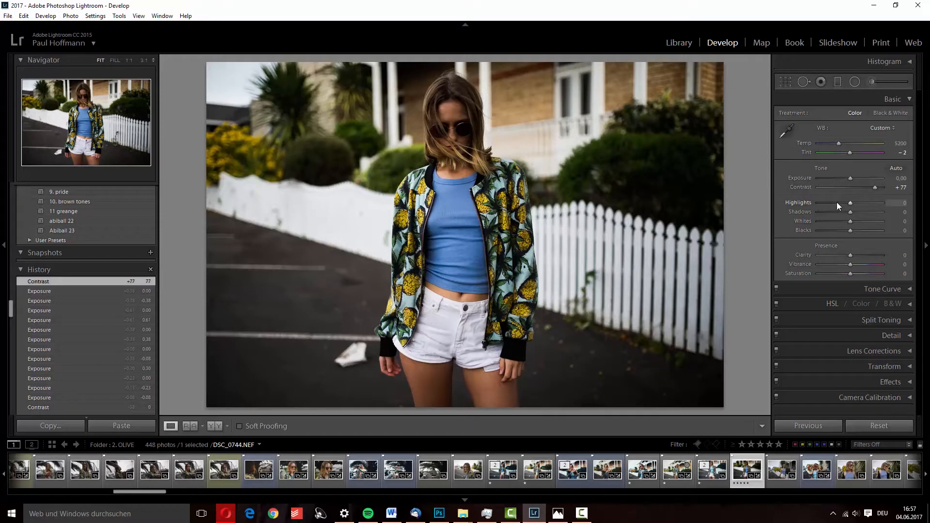
{"action": "left_click_drag", "start_coordinate": [841, 202], "coordinate": [882, 213]}
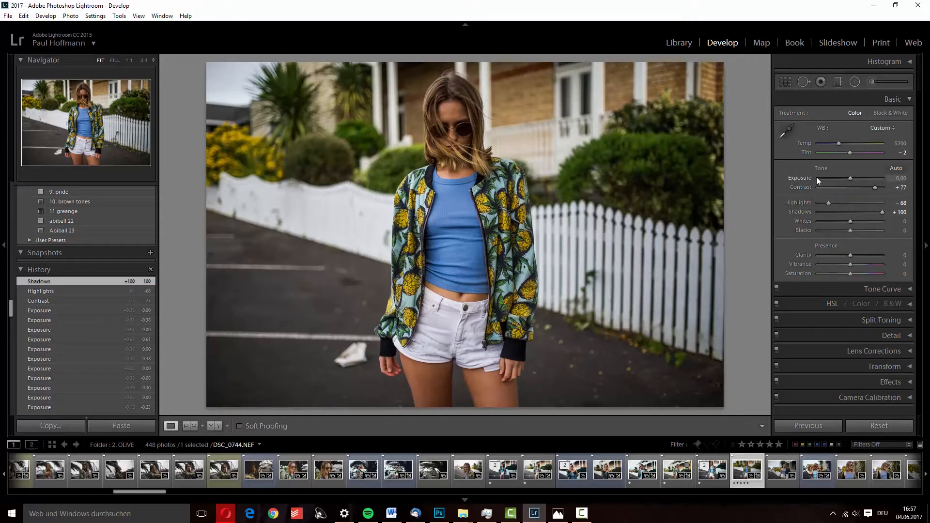
{"action": "left_click_drag", "start_coordinate": [829, 203], "coordinate": [850, 210]}
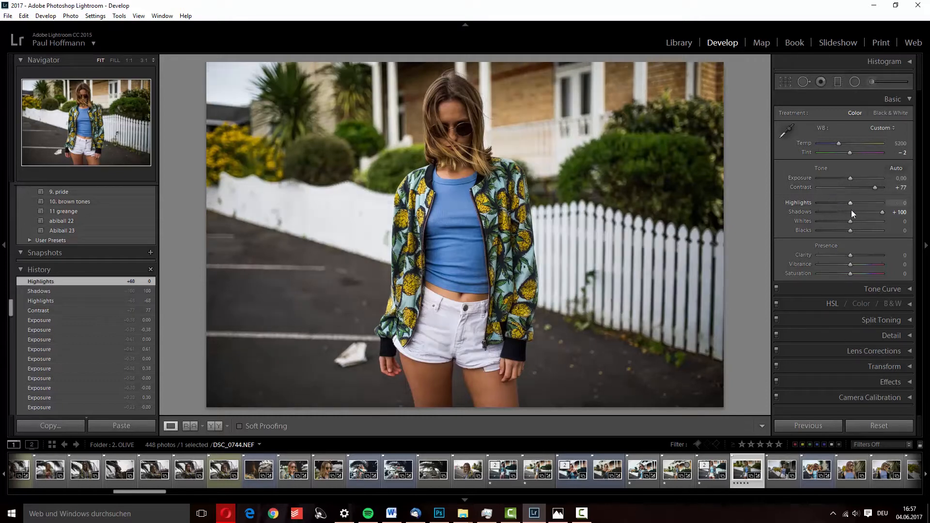
{"action": "double_click", "coordinate": [882, 211]}
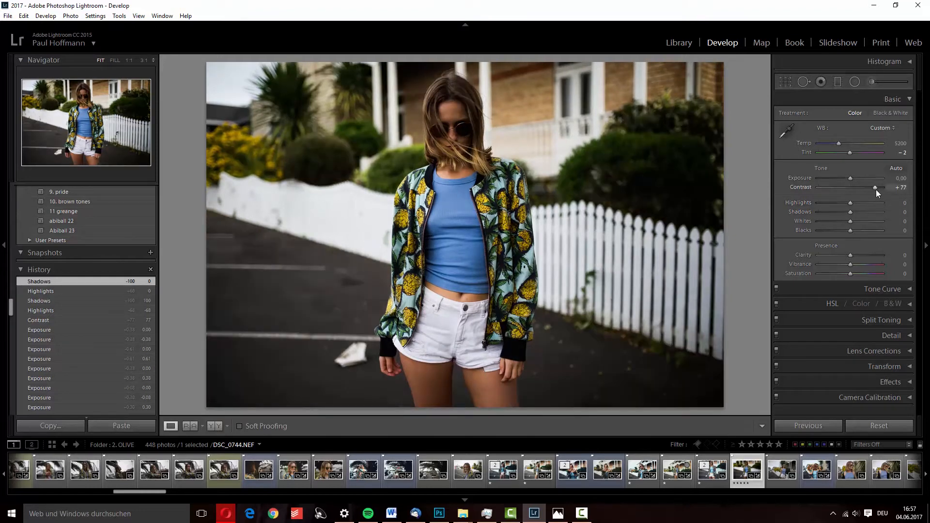
{"action": "double_click", "coordinate": [875, 188]}
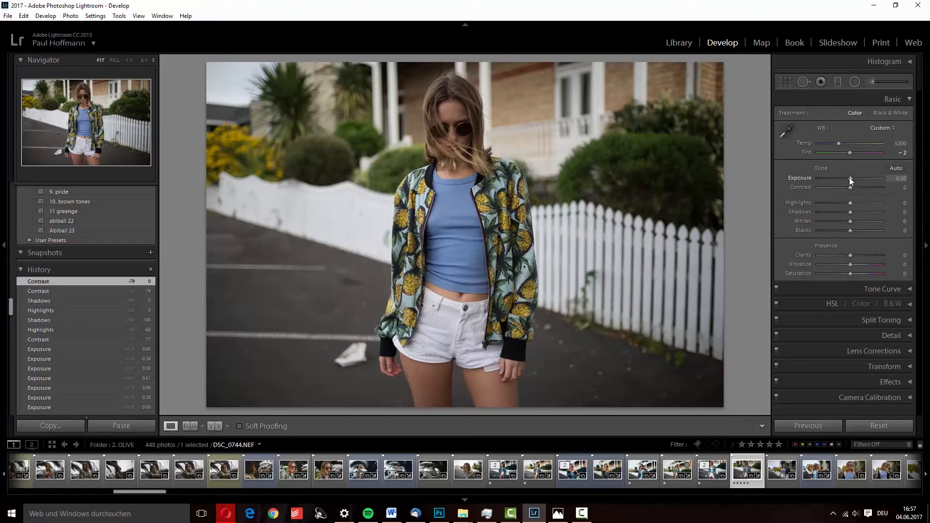
Try exposures between −0.38 and +0.46 and contrast up to +11, resetting both to 0
{"action": "mouse_move", "coordinate": [852, 177]}
{"action": "left_mouse_down"}
{"action": "mouse_move", "coordinate": [824, 182]}
{"action": "mouse_move", "coordinate": [850, 185]}
{"action": "left_mouse_up"}
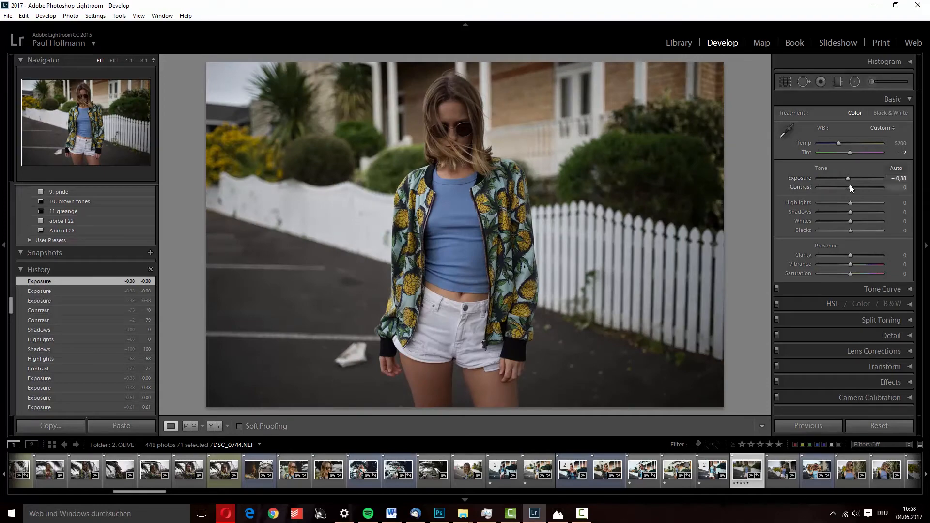
{"action": "mouse_move", "coordinate": [850, 179]}
{"action": "left_mouse_down"}
{"action": "mouse_move", "coordinate": [858, 179]}
{"action": "mouse_move", "coordinate": [833, 177]}
{"action": "mouse_move", "coordinate": [852, 181]}
{"action": "left_mouse_up"}
{"action": "double_click", "coordinate": [852, 180]}
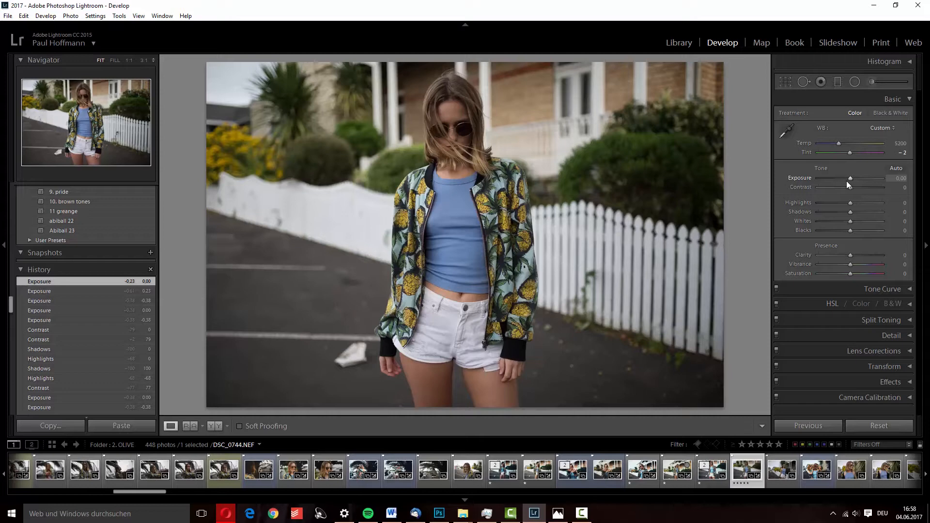
{"action": "mouse_move", "coordinate": [849, 180]}
{"action": "left_mouse_down"}
{"action": "mouse_move", "coordinate": [837, 178]}
{"action": "mouse_move", "coordinate": [848, 179]}
{"action": "left_mouse_up"}
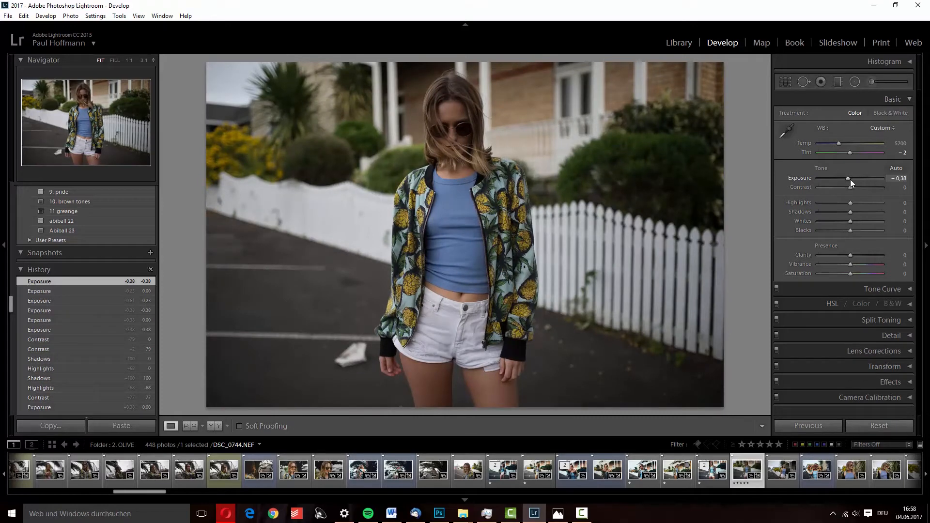
{"action": "left_click_drag", "start_coordinate": [848, 179], "coordinate": [853, 178]}
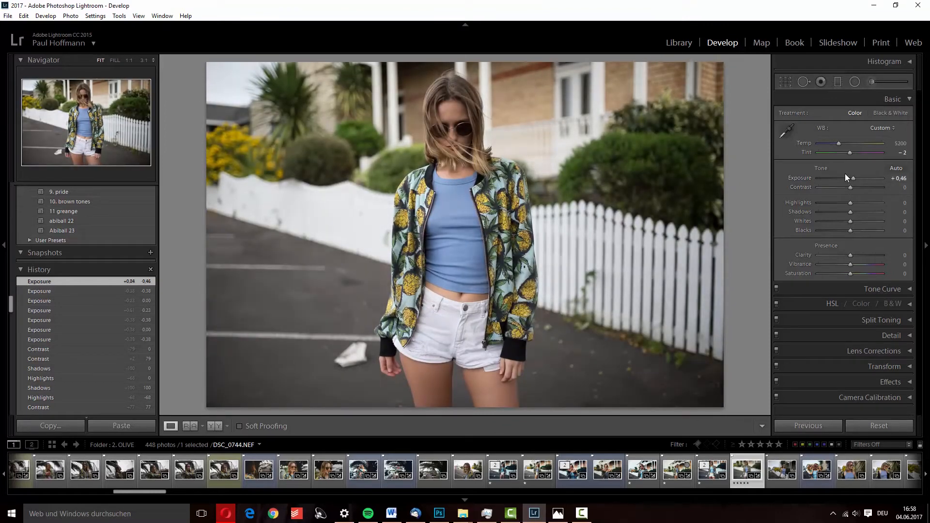
{"action": "double_click", "coordinate": [843, 175]}
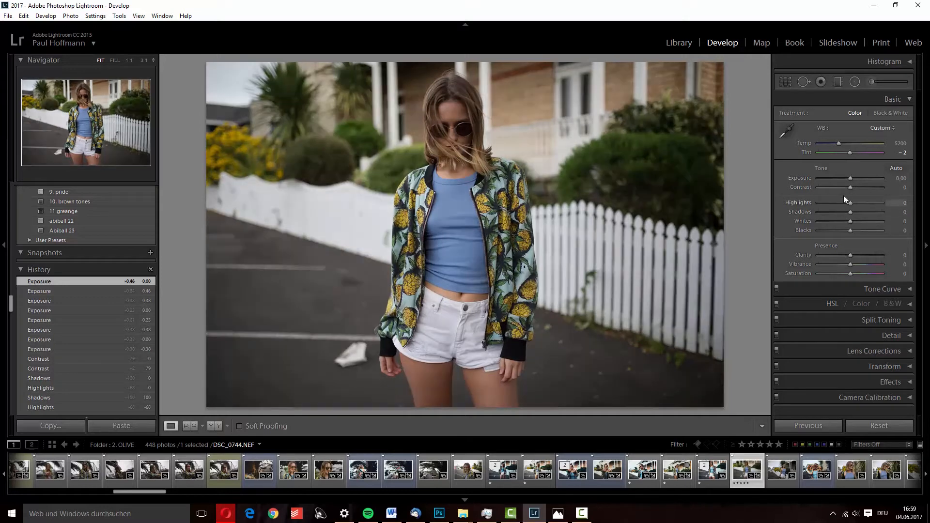
{"action": "mouse_move", "coordinate": [850, 188]}
{"action": "left_mouse_down"}
{"action": "mouse_move", "coordinate": [867, 187]}
{"action": "mouse_move", "coordinate": [852, 190]}
{"action": "left_mouse_up"}
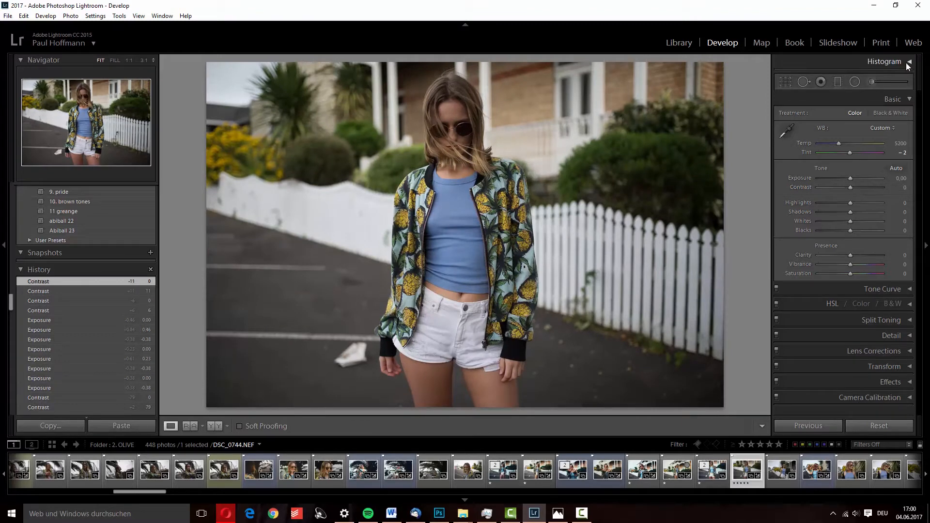
Expand the histogram and compare its shape at exposures of +0.76 and +0.61, resetting the exposure to 0
{"action": "left_click", "coordinate": [909, 62]}
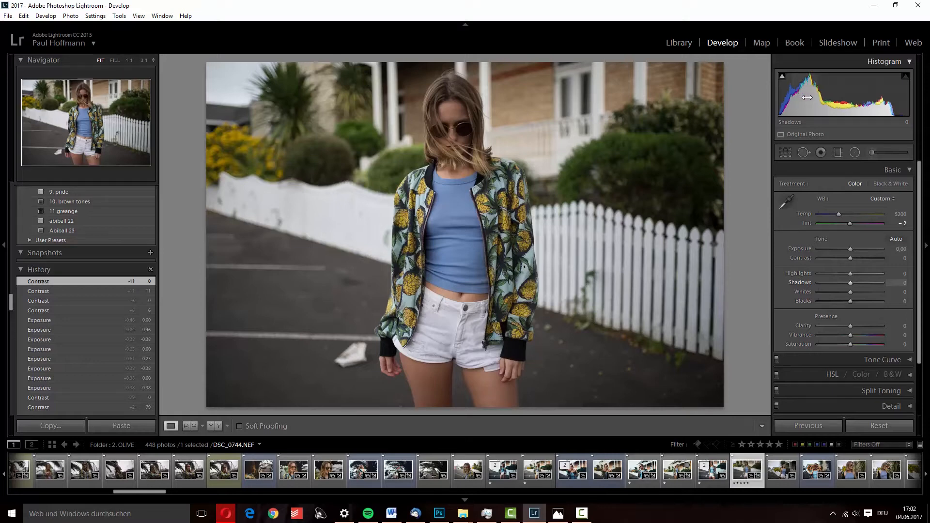
{"action": "left_click_drag", "start_coordinate": [851, 250], "coordinate": [855, 249]}
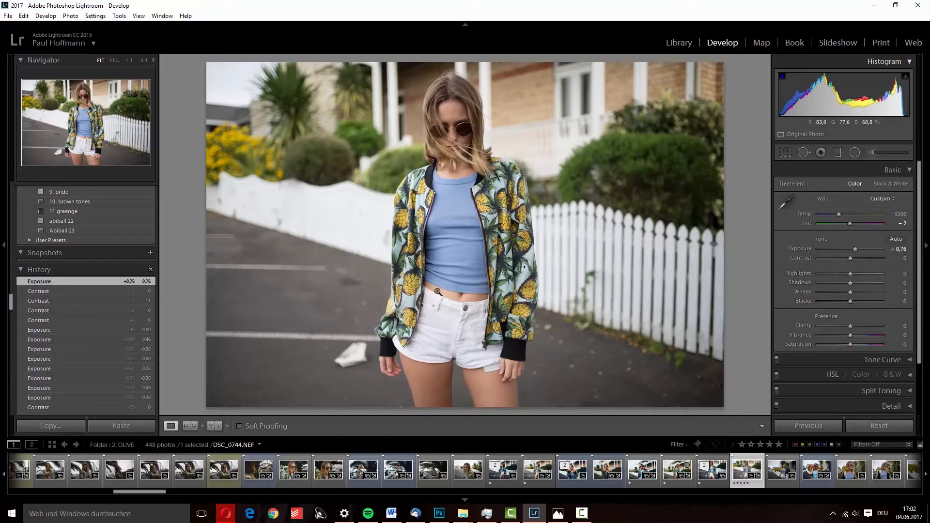
{"action": "left_click_drag", "start_coordinate": [853, 248], "coordinate": [849, 251]}
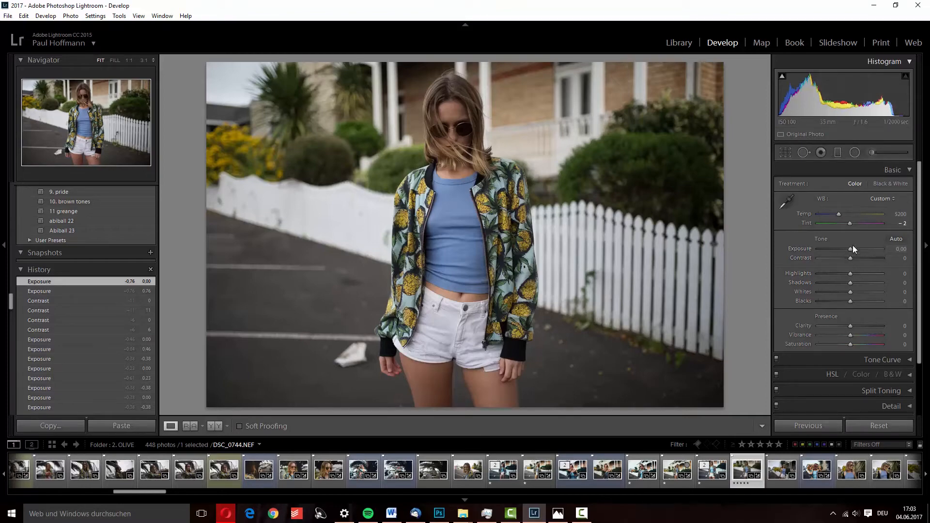
{"action": "mouse_move", "coordinate": [850, 247]}
{"action": "left_mouse_down"}
{"action": "mouse_move", "coordinate": [873, 247]}
{"action": "mouse_move", "coordinate": [849, 251]}
{"action": "left_mouse_up"}
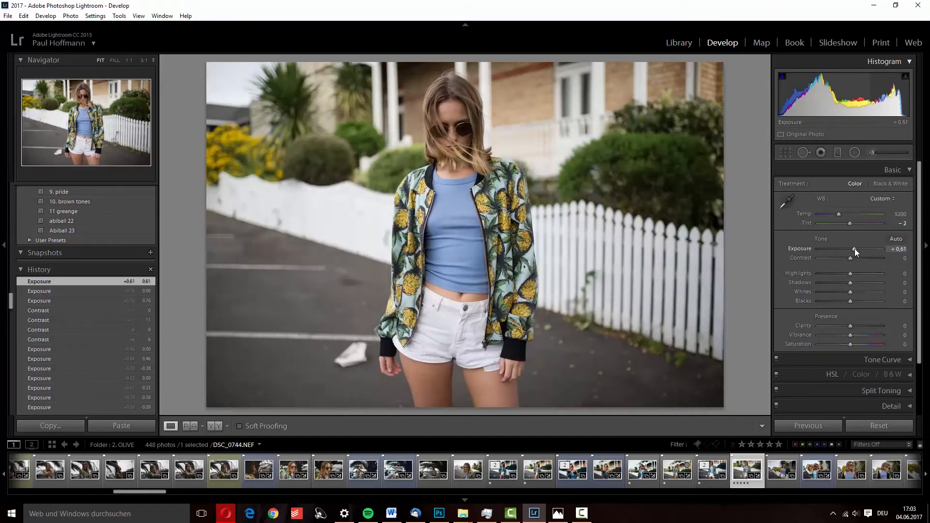
{"action": "double_click", "coordinate": [854, 248]}
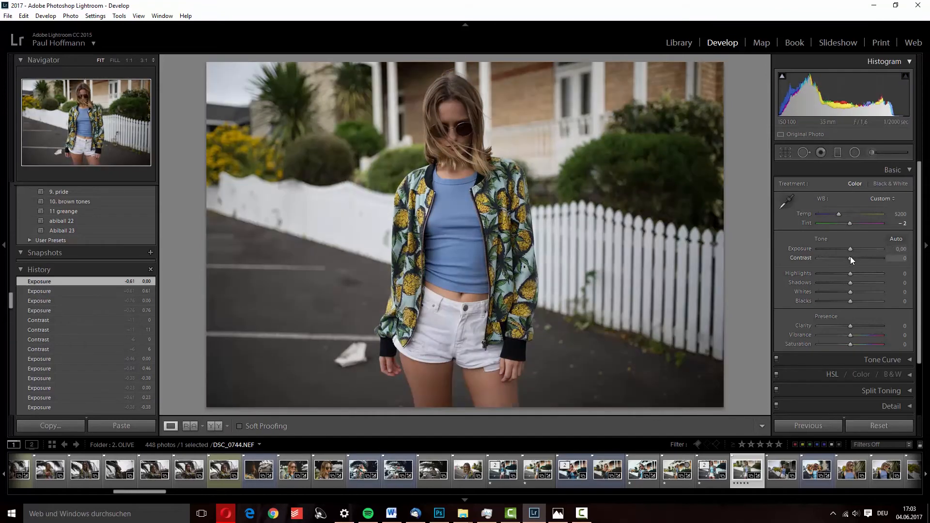
Try the portrait's contrast at +64 and −100, and reset it to 0
{"action": "mouse_move", "coordinate": [849, 258]}
{"action": "left_mouse_down"}
{"action": "mouse_move", "coordinate": [893, 254]}
{"action": "mouse_move", "coordinate": [849, 260]}
{"action": "mouse_move", "coordinate": [868, 260]}
{"action": "left_mouse_up"}
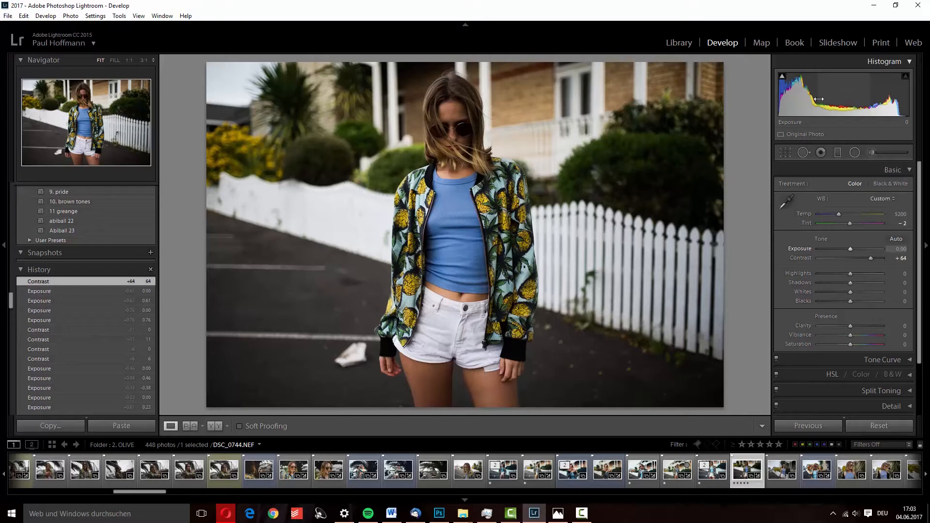
{"action": "left_click", "coordinate": [838, 258]}
{"action": "left_click_drag", "start_coordinate": [833, 260], "coordinate": [807, 245]}
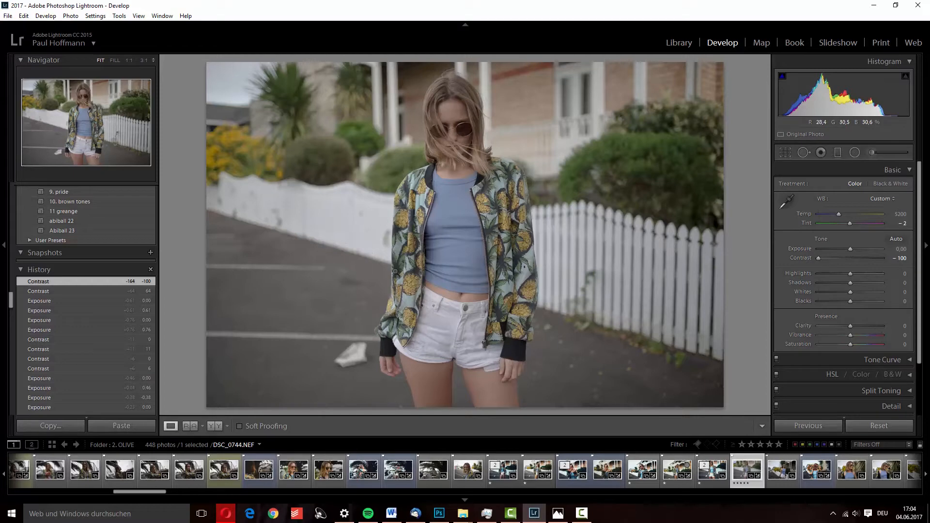
{"action": "double_click", "coordinate": [862, 259]}
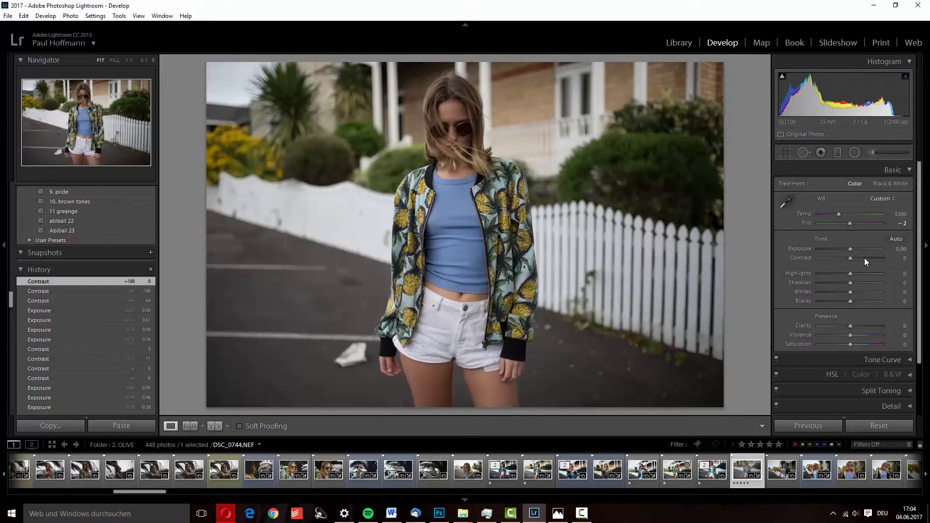
Raise the portrait's contrast to +30 and fine-tune it to +20
{"action": "left_click_drag", "start_coordinate": [851, 258], "coordinate": [861, 258]}
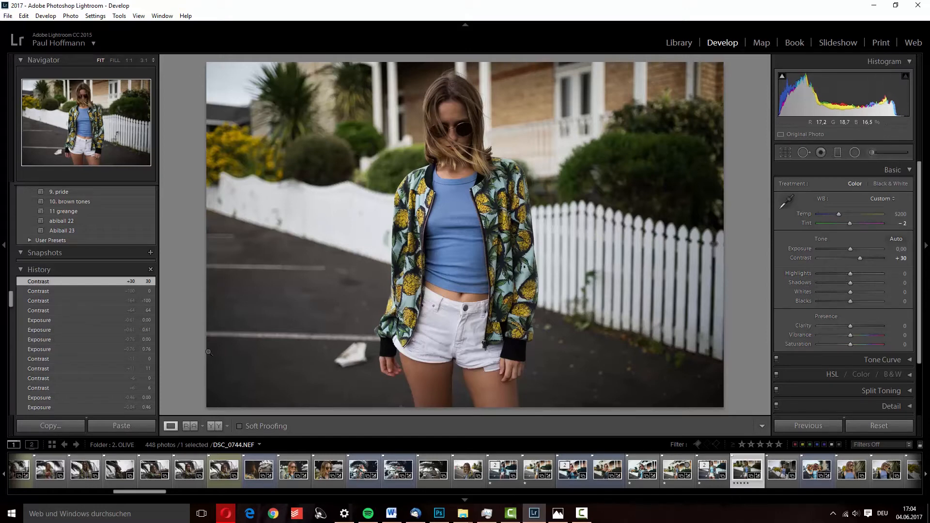
{"action": "left_click_drag", "start_coordinate": [857, 257], "coordinate": [856, 259]}
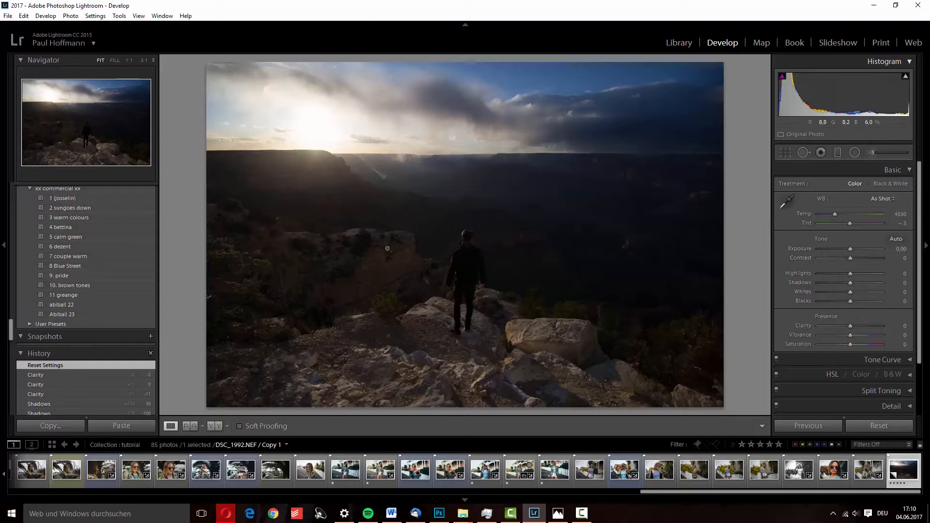
Set the canyon photo's exposure to +0.61, and test its highlights and shadows, resetting both to 0
{"action": "left_click_drag", "start_coordinate": [856, 248], "coordinate": [855, 254]}
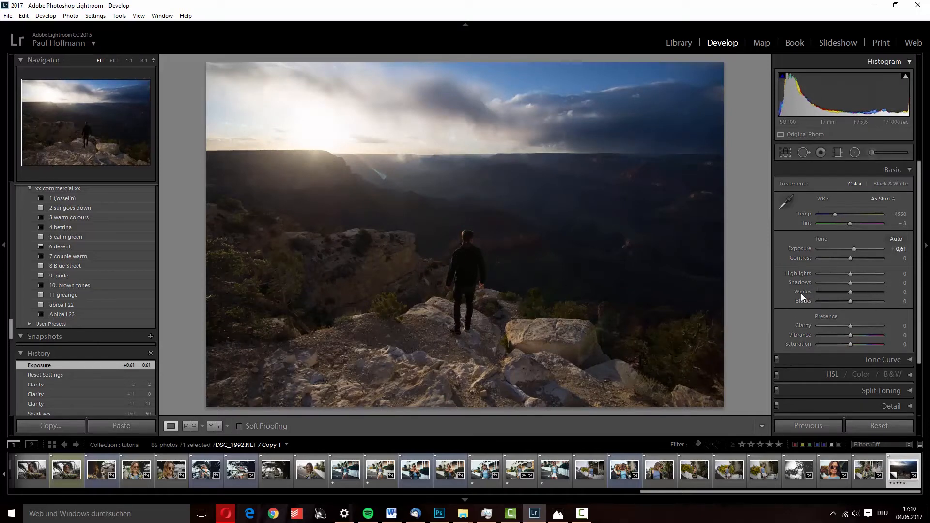
{"action": "left_click_drag", "start_coordinate": [850, 273], "coordinate": [869, 269]}
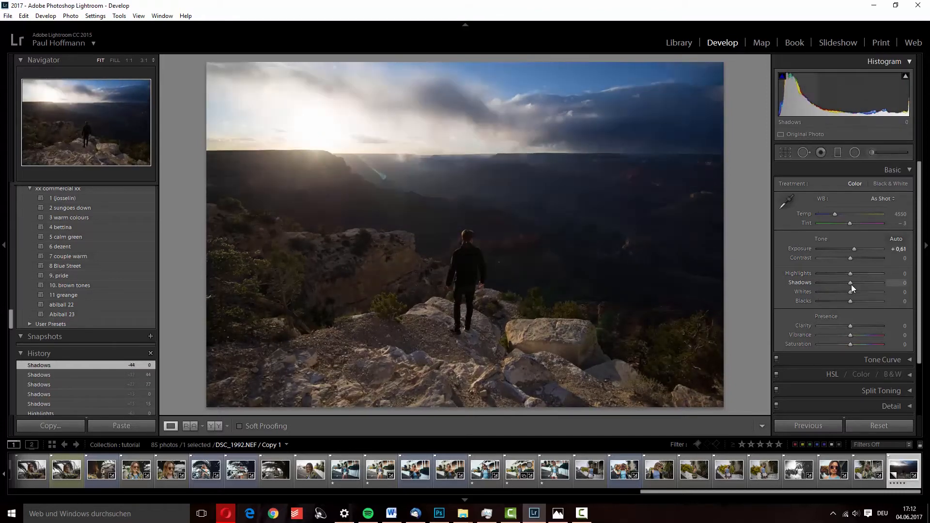
{"action": "mouse_move", "coordinate": [851, 283]}
{"action": "left_mouse_down"}
{"action": "mouse_move", "coordinate": [874, 280]}
{"action": "mouse_move", "coordinate": [830, 286]}
{"action": "mouse_move", "coordinate": [870, 282]}
{"action": "mouse_move", "coordinate": [850, 283]}
{"action": "left_mouse_up"}
{"action": "double_click", "coordinate": [850, 283]}
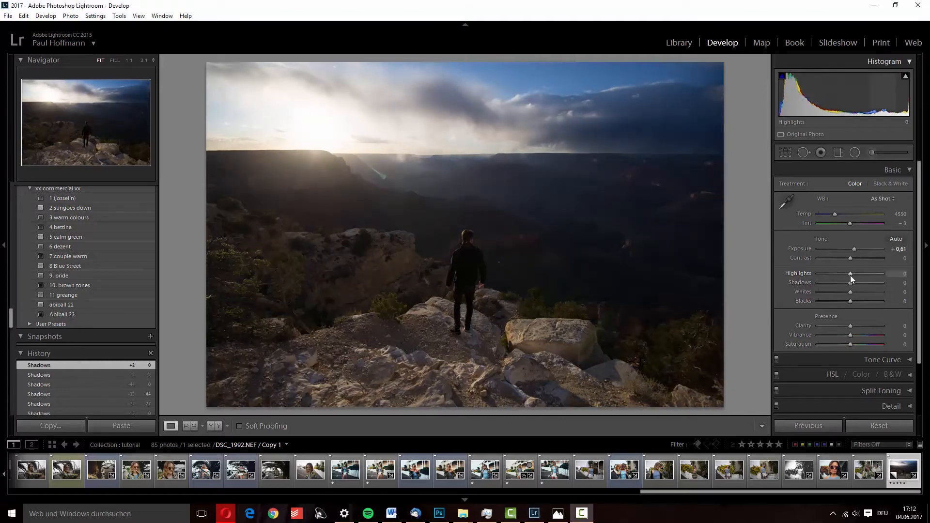
Try highlights −100 and shadows +100 on the canyon photo, and reset both to 0
{"action": "left_click_drag", "start_coordinate": [850, 275], "coordinate": [817, 275]}
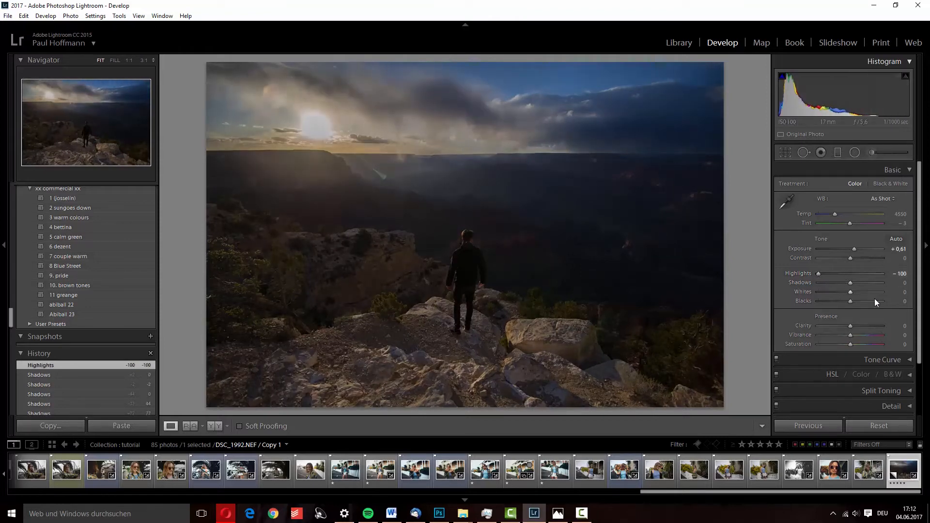
{"action": "left_click_drag", "start_coordinate": [855, 282], "coordinate": [904, 282]}
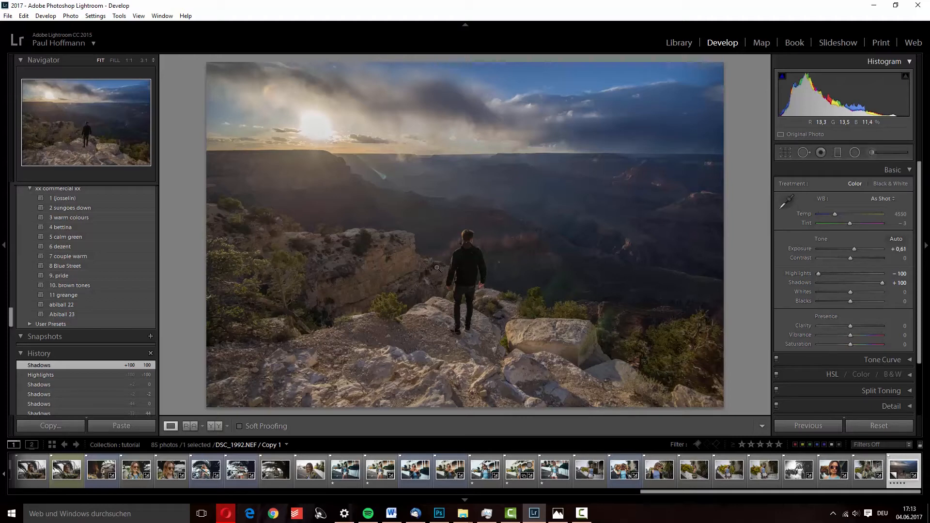
{"action": "double_click", "coordinate": [817, 275]}
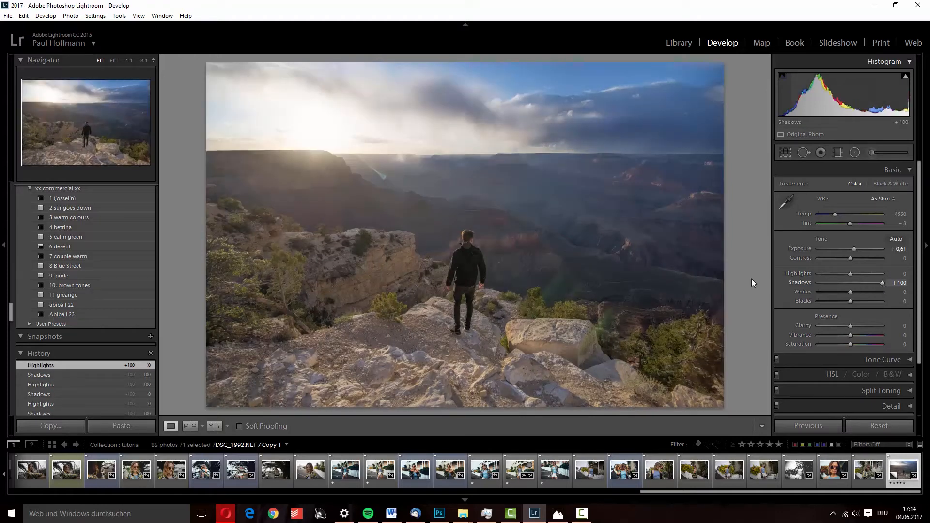
{"action": "double_click", "coordinate": [799, 283]}
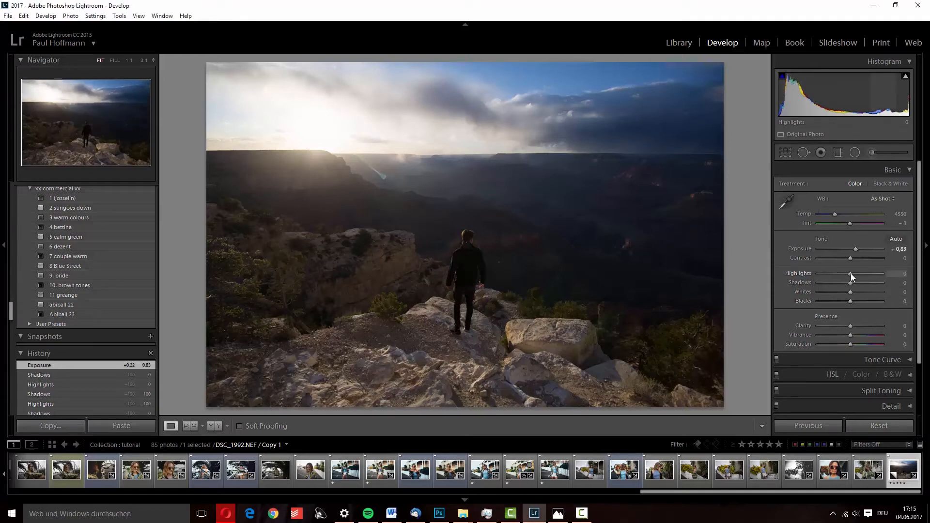
Try highlights of about +39 and slight whites changes on the canyon photo, and reset them to 0
{"action": "mouse_move", "coordinate": [850, 273]}
{"action": "left_mouse_down"}
{"action": "mouse_move", "coordinate": [822, 275]}
{"action": "mouse_move", "coordinate": [895, 276]}
{"action": "mouse_move", "coordinate": [864, 280]}
{"action": "left_mouse_up"}
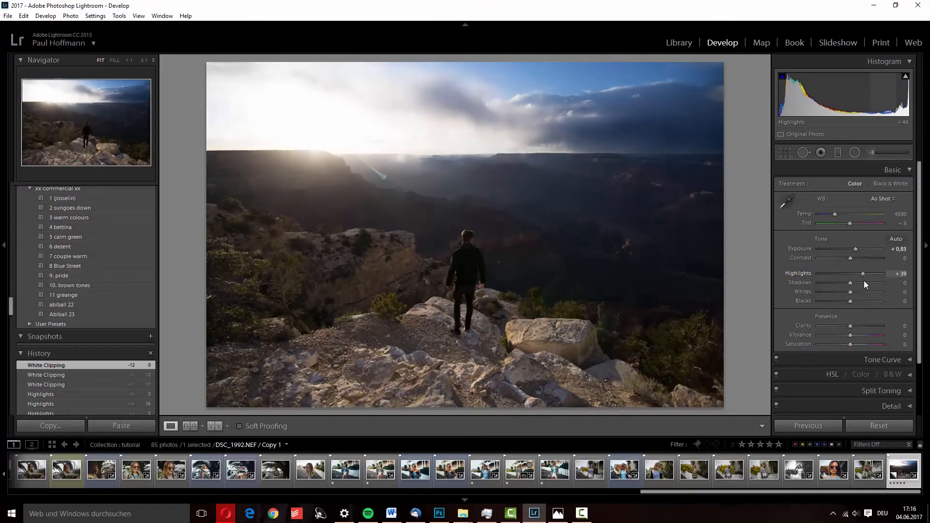
{"action": "left_click", "coordinate": [864, 282]}
{"action": "double_click", "coordinate": [864, 282]}
{"action": "double_click", "coordinate": [863, 274]}
{"action": "mouse_move", "coordinate": [850, 293]}
{"action": "left_mouse_down"}
{"action": "mouse_move", "coordinate": [887, 289]}
{"action": "mouse_move", "coordinate": [843, 287]}
{"action": "mouse_move", "coordinate": [854, 289]}
{"action": "left_mouse_up"}
{"action": "double_click", "coordinate": [850, 292]}
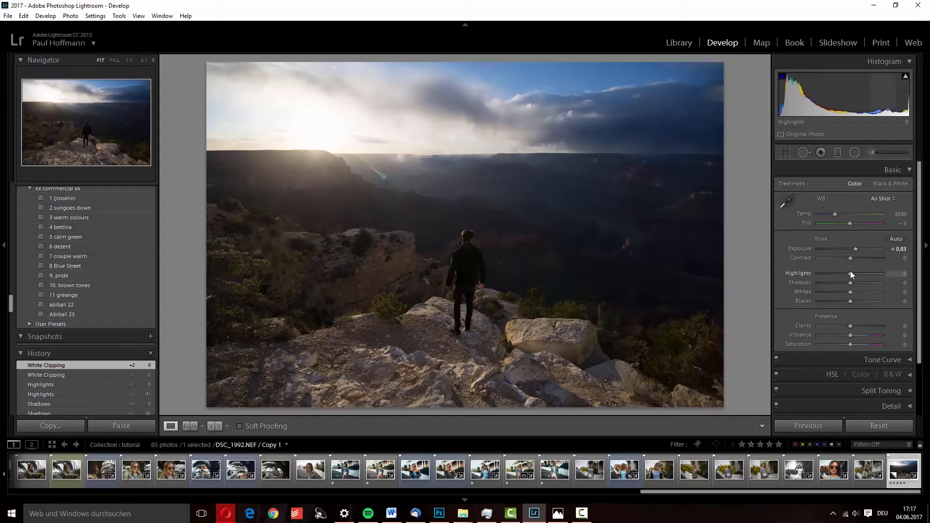
Set the canyon photo's highlights to −44, whites to +42 and shadows to +68
{"action": "mouse_move", "coordinate": [850, 271]}
{"action": "left_mouse_down"}
{"action": "mouse_move", "coordinate": [828, 273]}
{"action": "mouse_move", "coordinate": [835, 275]}
{"action": "left_mouse_up"}
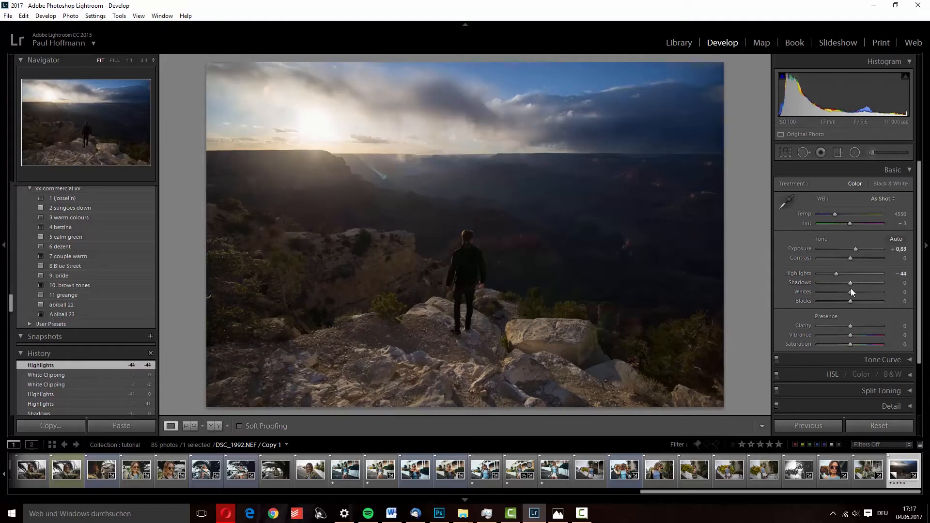
{"action": "mouse_move", "coordinate": [852, 292]}
{"action": "left_mouse_down"}
{"action": "mouse_move", "coordinate": [870, 288]}
{"action": "mouse_move", "coordinate": [864, 291]}
{"action": "left_mouse_up"}
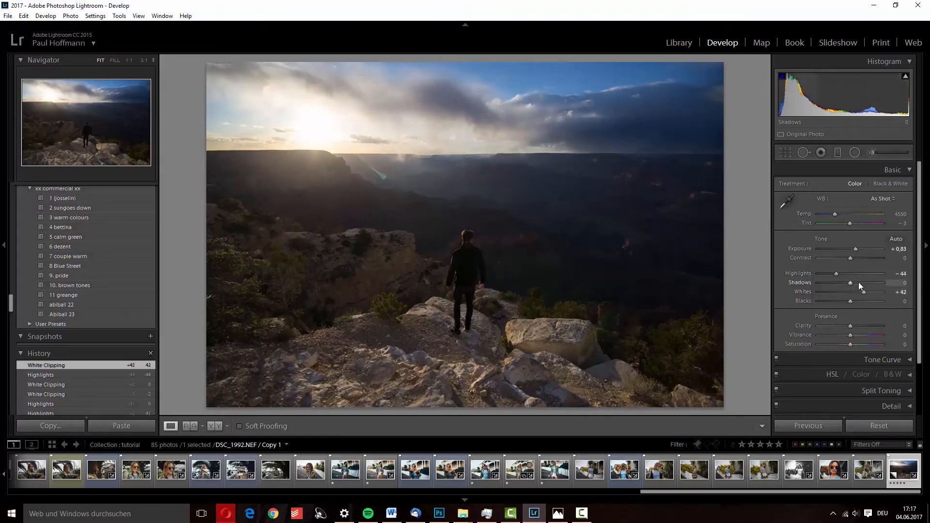
{"action": "mouse_move", "coordinate": [850, 283]}
{"action": "left_mouse_down"}
{"action": "mouse_move", "coordinate": [878, 283]}
{"action": "mouse_move", "coordinate": [866, 286]}
{"action": "left_mouse_up"}
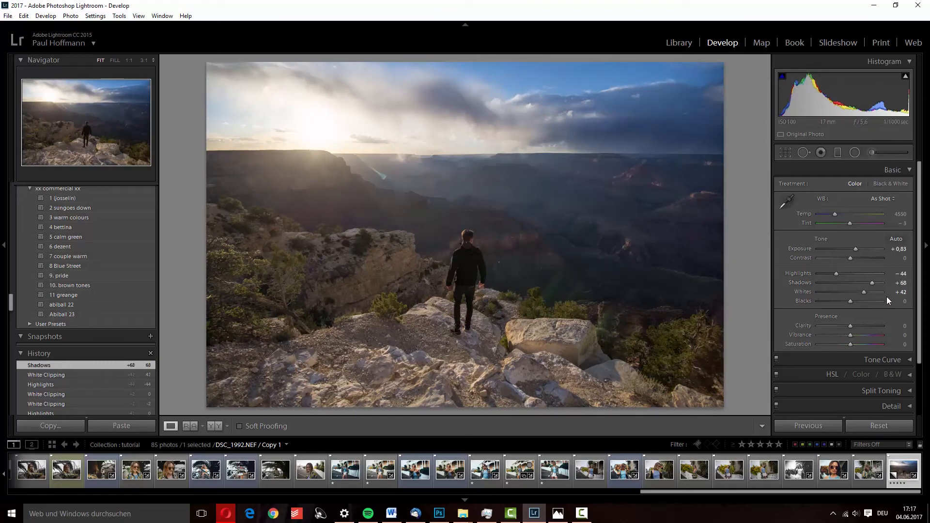
Set the canyon photo's contrast to +47, and try blacks at −20 and −42, resetting them to 0 each time
{"action": "left_click_drag", "start_coordinate": [853, 303], "coordinate": [844, 305]}
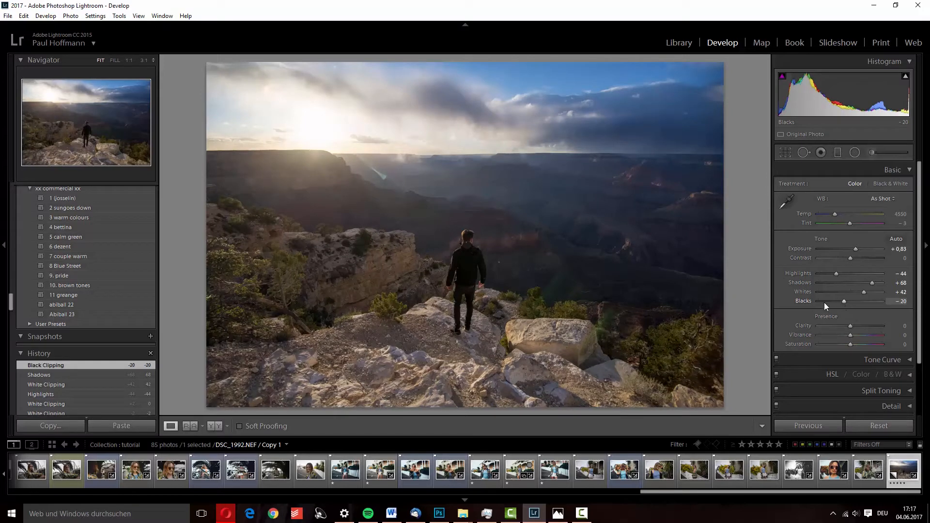
{"action": "double_click", "coordinate": [841, 301]}
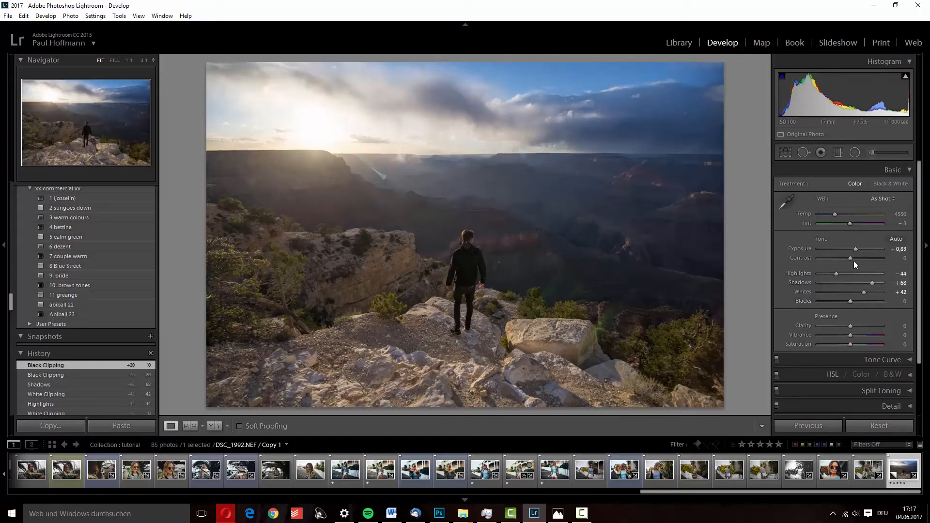
{"action": "left_click_drag", "start_coordinate": [850, 259], "coordinate": [865, 261]}
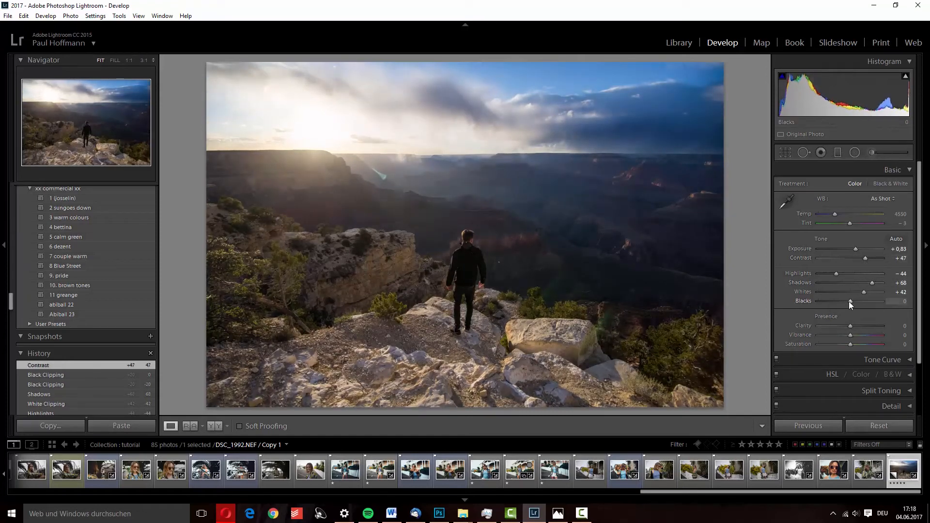
{"action": "left_click_drag", "start_coordinate": [848, 301], "coordinate": [836, 301]}
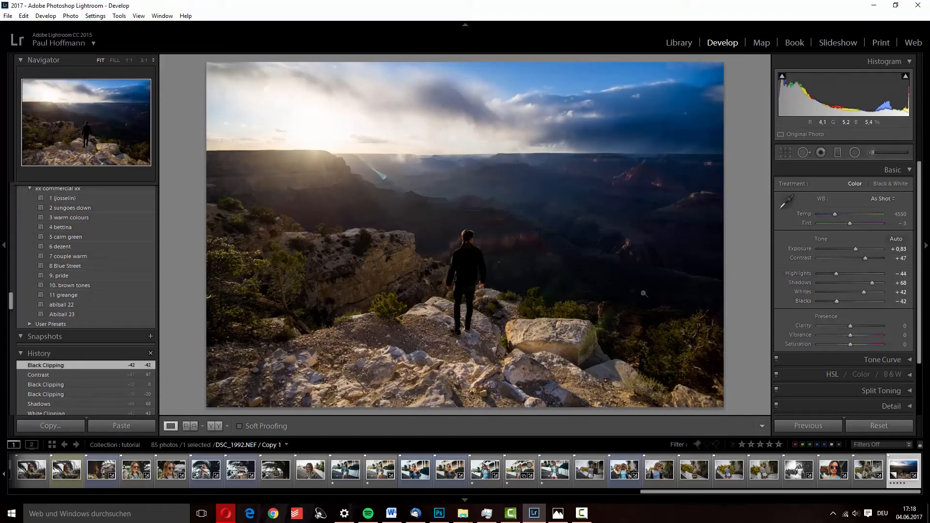
{"action": "double_click", "coordinate": [836, 301]}
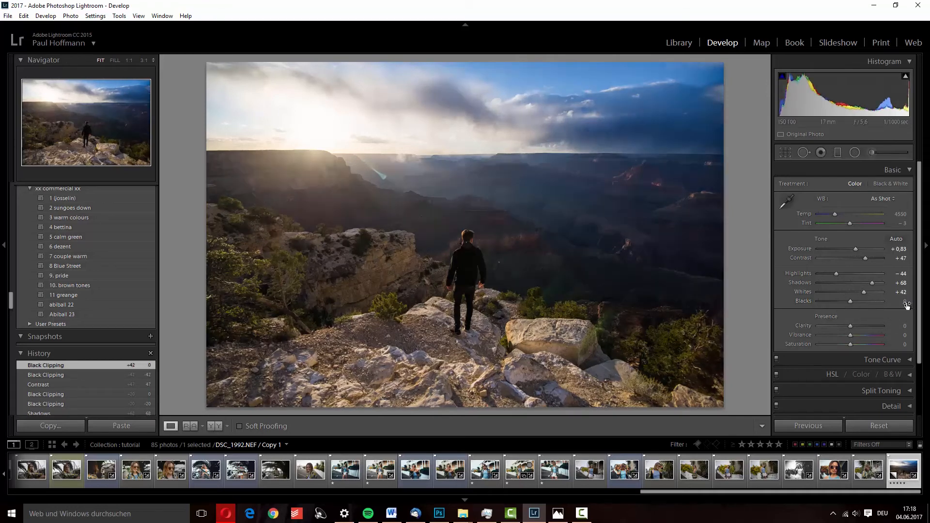
Set contrast to +44, and test highlights up to +100 and shadows down to −100 with the clipping preview, settling on highlights −45 and shadows +79
{"action": "left_click_drag", "start_coordinate": [866, 260], "coordinate": [833, 276]}
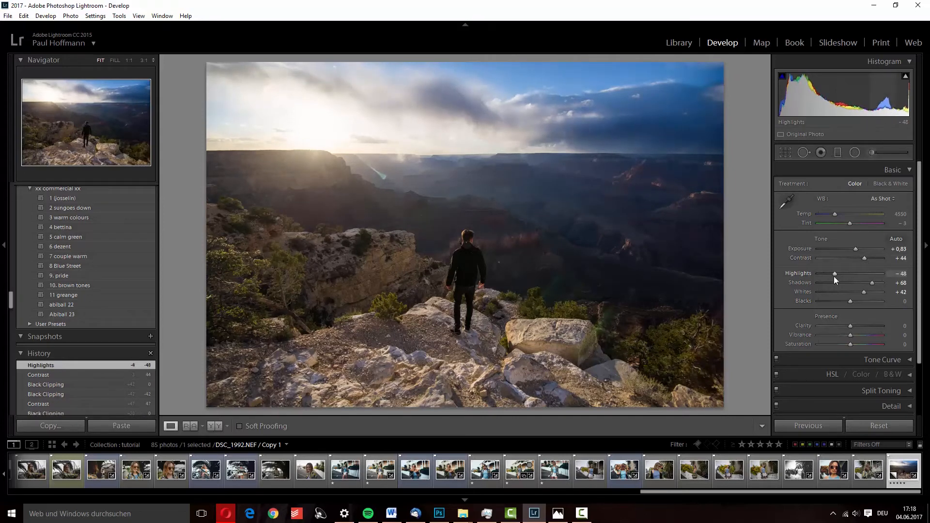
{"action": "key", "text": "alt"}
{"action": "mouse_move", "coordinate": [838, 273]}
{"action": "left_mouse_down"}
{"action": "mouse_move", "coordinate": [827, 275]}
{"action": "mouse_move", "coordinate": [840, 275]}
{"action": "left_mouse_up"}
{"action": "left_click_drag", "start_coordinate": [849, 275], "coordinate": [892, 269]}
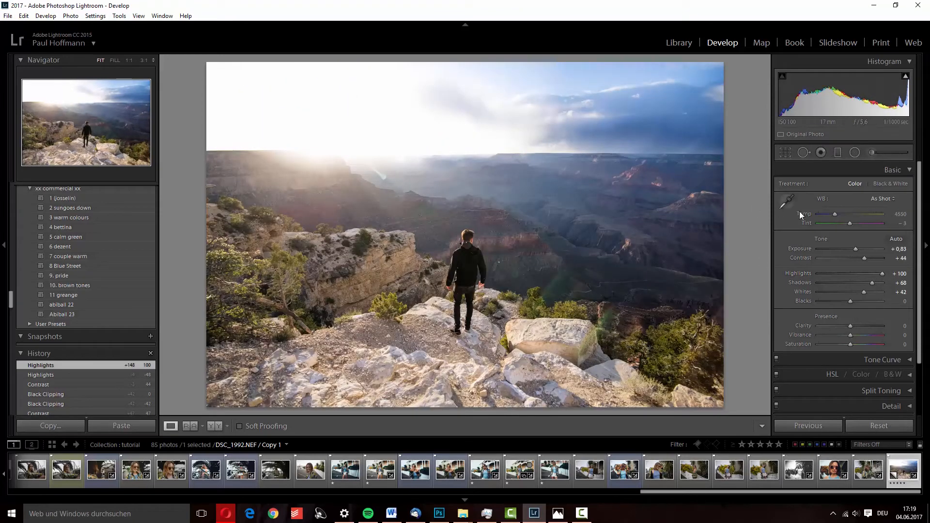
{"action": "left_click_drag", "start_coordinate": [876, 269], "coordinate": [813, 286]}
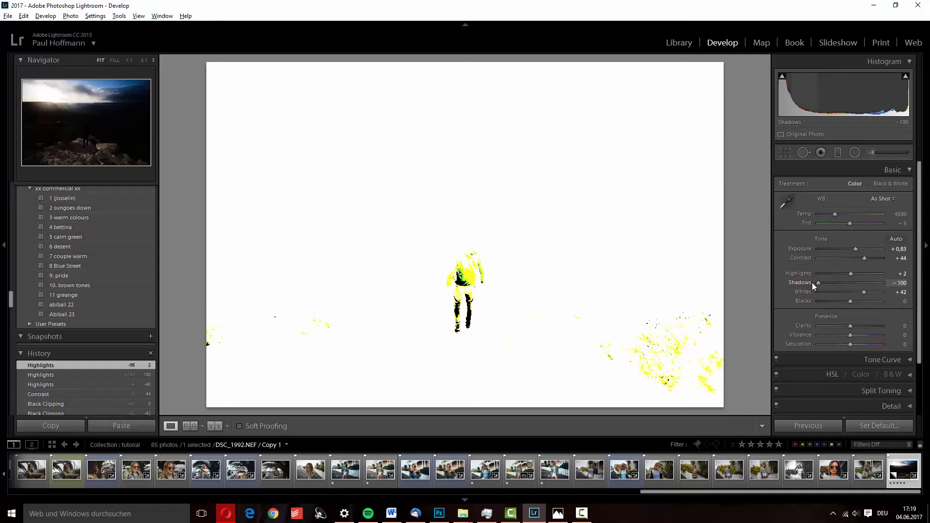
{"action": "left_click_drag", "start_coordinate": [811, 283], "coordinate": [838, 273]}
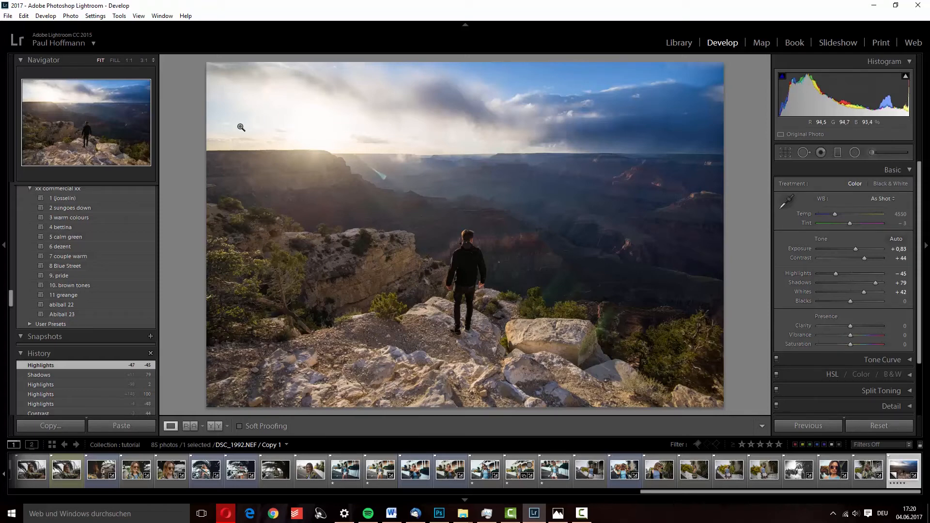
Try highlights −100 and whites −100 on the canyon photo, and reset both to 0
{"action": "left_click_drag", "start_coordinate": [836, 273], "coordinate": [777, 273]}
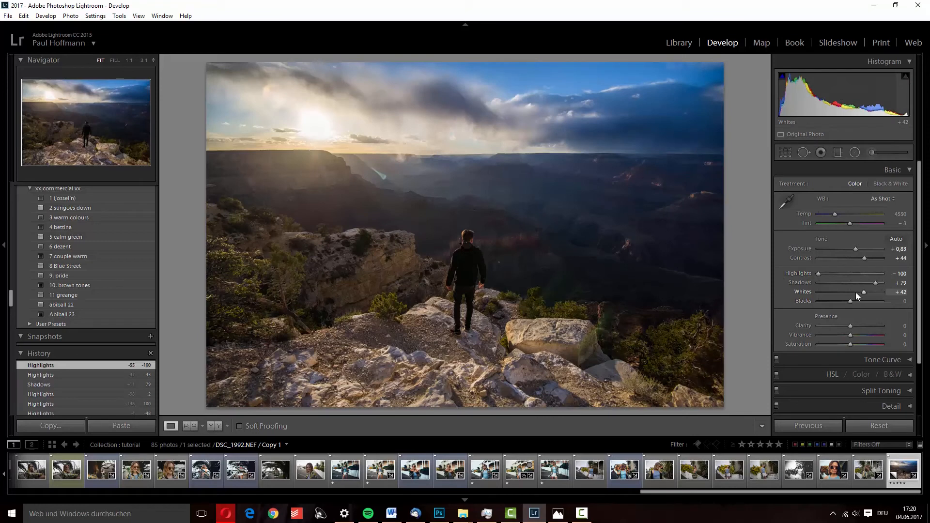
{"action": "left_click_drag", "start_coordinate": [855, 292], "coordinate": [757, 293]}
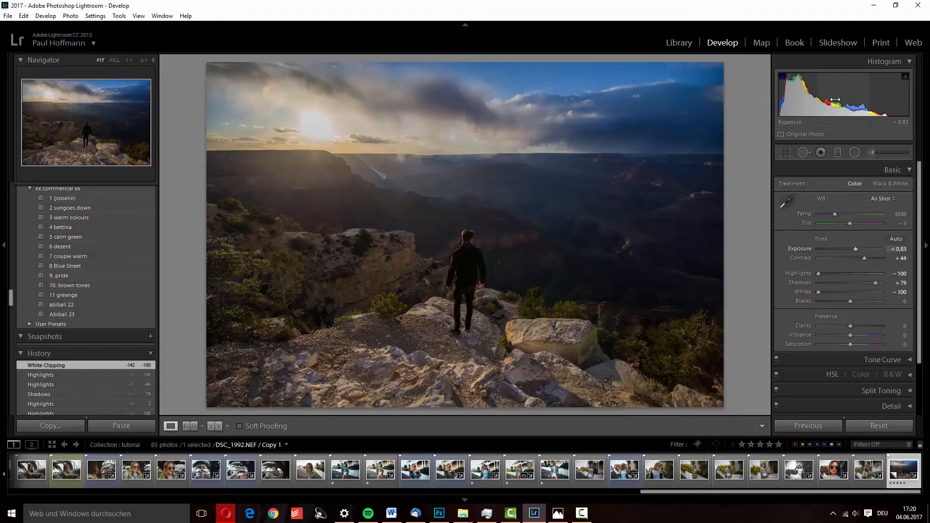
{"action": "double_click", "coordinate": [816, 293]}
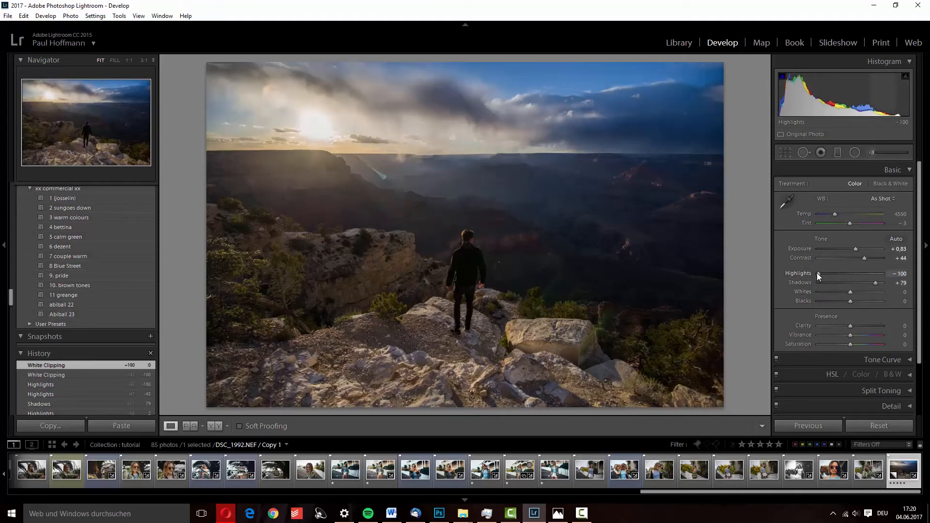
{"action": "double_click", "coordinate": [818, 273]}
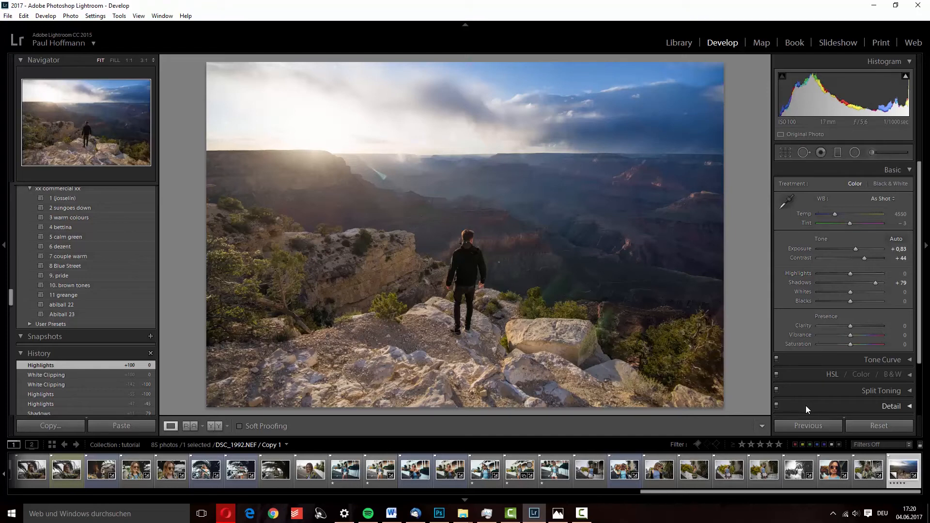
Return to the portrait in the fence scene and set its highlights to −100 and shadows to +100
{"action": "left_click_drag", "start_coordinate": [840, 274], "coordinate": [876, 281]}
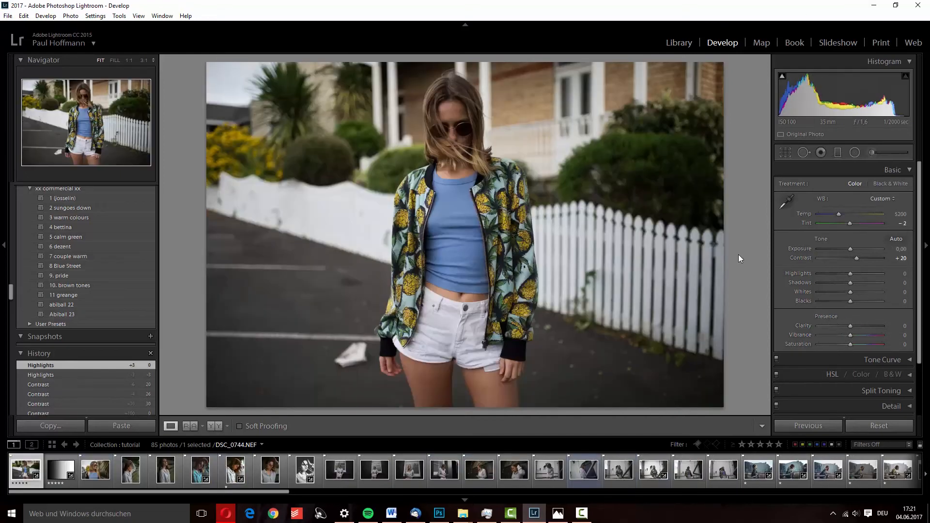
{"action": "left_click_drag", "start_coordinate": [851, 275], "coordinate": [834, 275]}
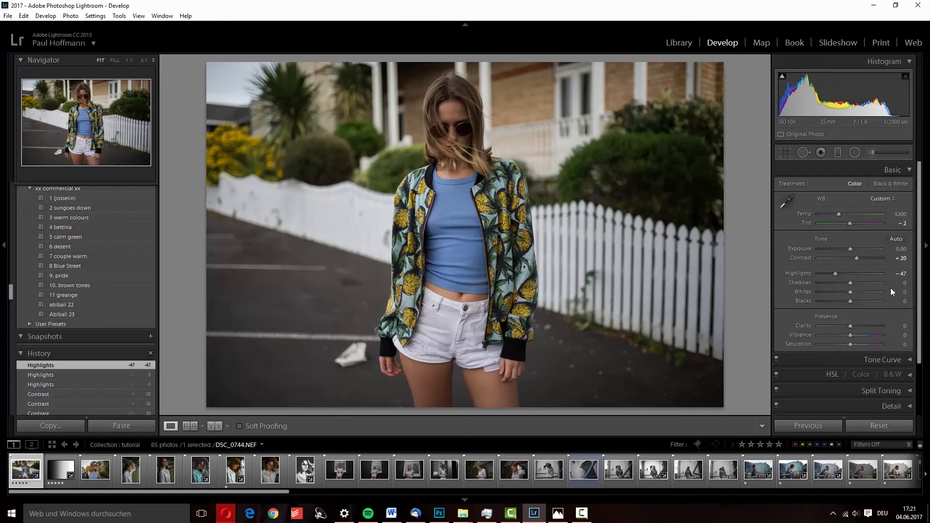
{"action": "left_click_drag", "start_coordinate": [860, 282], "coordinate": [888, 282]}
{"action": "left_click_drag", "start_coordinate": [826, 274], "coordinate": [785, 269]}
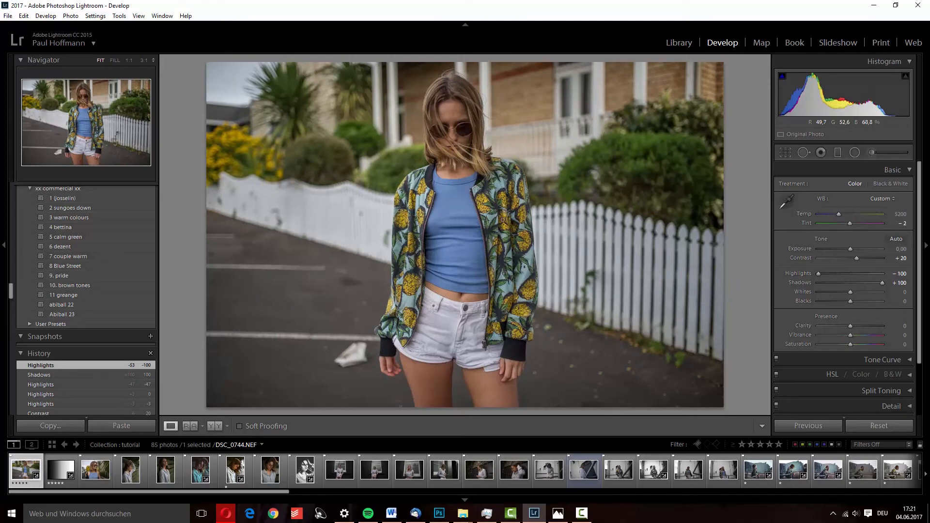
Zoom in on the portrait's hair and face to inspect the recovered detail, and return to the full view
{"action": "left_click_drag", "start_coordinate": [632, 188], "coordinate": [580, 183]}
{"action": "left_click", "coordinate": [457, 91]}
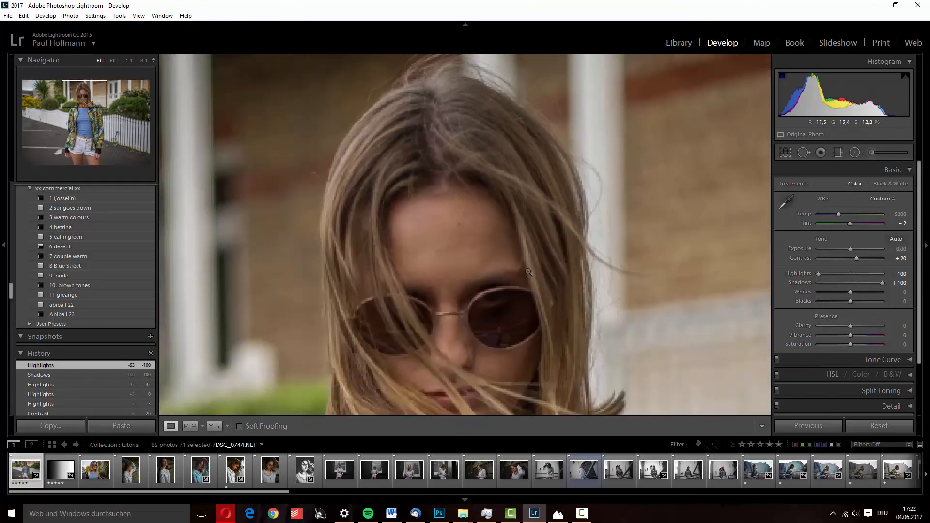
{"action": "left_click", "coordinate": [418, 168]}
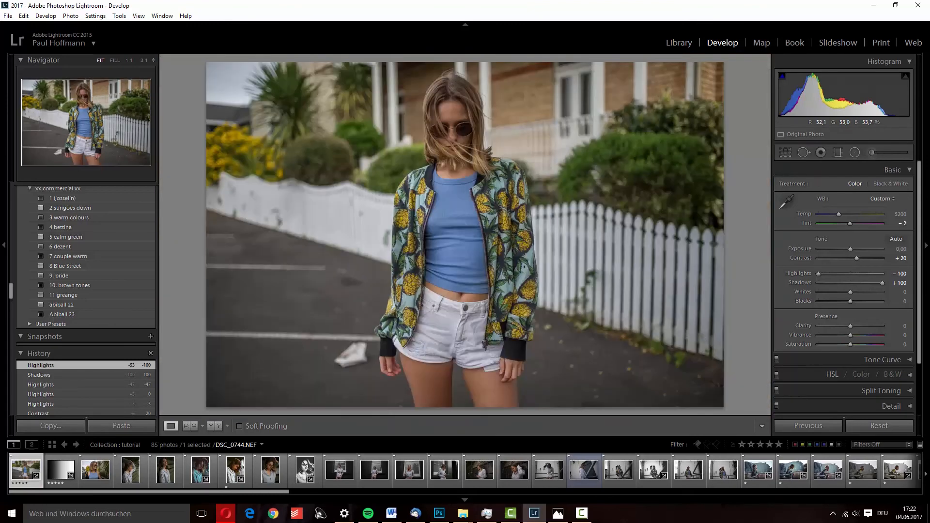
Set the fence portrait's highlights to −73, shadows to +44 and whites to +41
{"action": "left_click", "coordinate": [867, 281]}
{"action": "left_click_drag", "start_coordinate": [833, 274], "coordinate": [838, 275]}
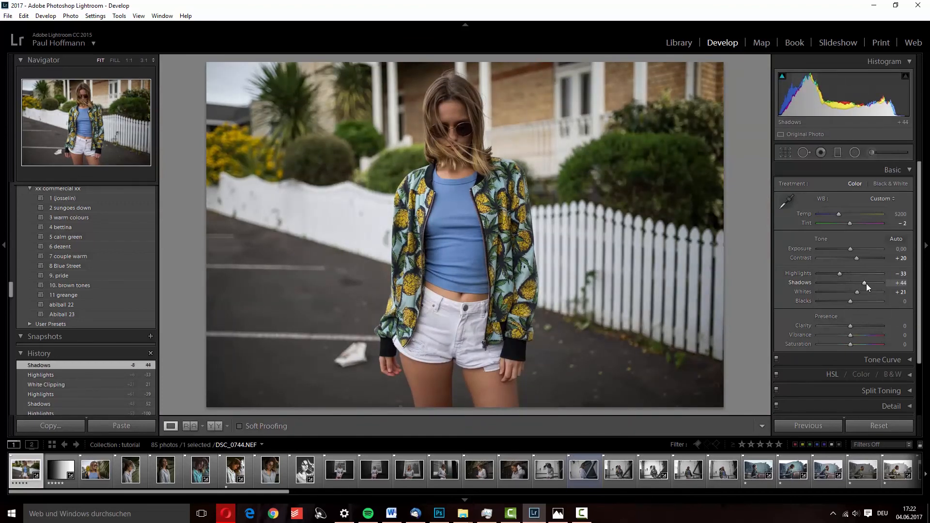
{"action": "left_click_drag", "start_coordinate": [858, 292], "coordinate": [856, 291]}
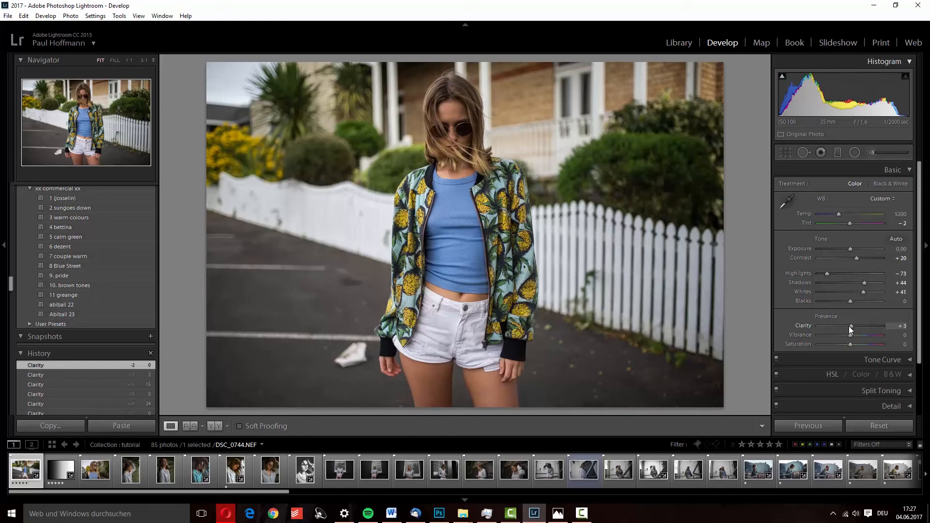
Test clarity up to +100 on the full portrait and reset it to 0
{"action": "mouse_move", "coordinate": [849, 327]}
{"action": "left_mouse_down"}
{"action": "mouse_move", "coordinate": [879, 326]}
{"action": "mouse_move", "coordinate": [858, 329]}
{"action": "left_mouse_up"}
{"action": "double_click", "coordinate": [858, 325]}
{"action": "left_click_drag", "start_coordinate": [855, 324], "coordinate": [886, 330]}
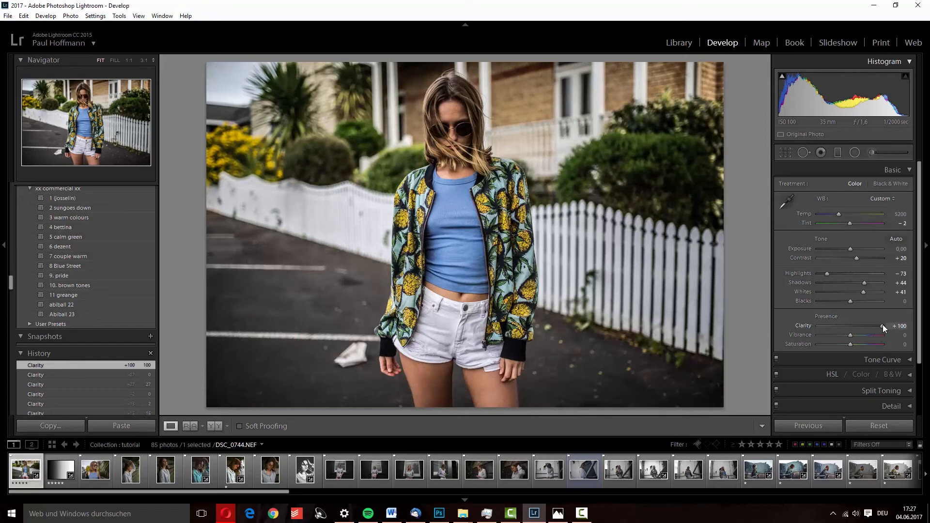
{"action": "double_click", "coordinate": [883, 326]}
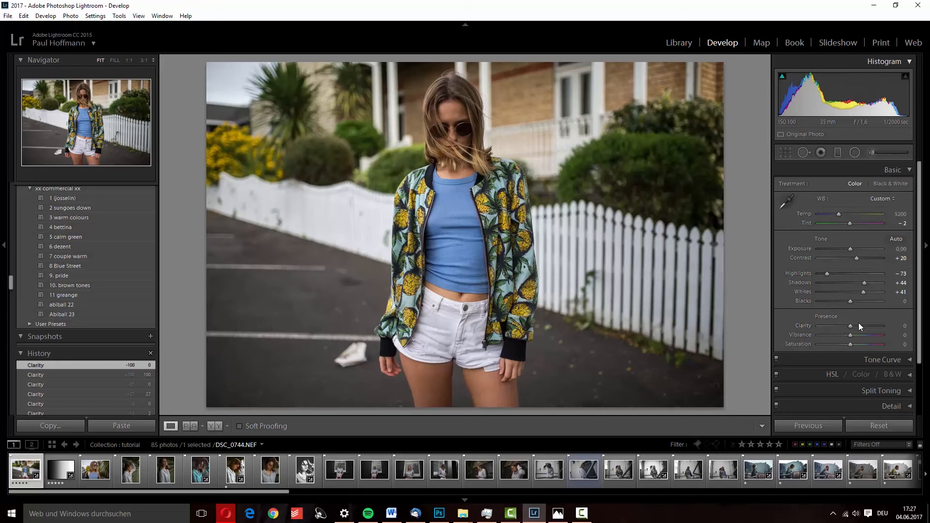
{"action": "left_click_drag", "start_coordinate": [851, 330], "coordinate": [853, 328]}
{"action": "double_click", "coordinate": [852, 325]}
Zoom in on the portrait's face and compare the skin and hair detail with clarity at +36 and +18
{"action": "left_click", "coordinate": [448, 116]}
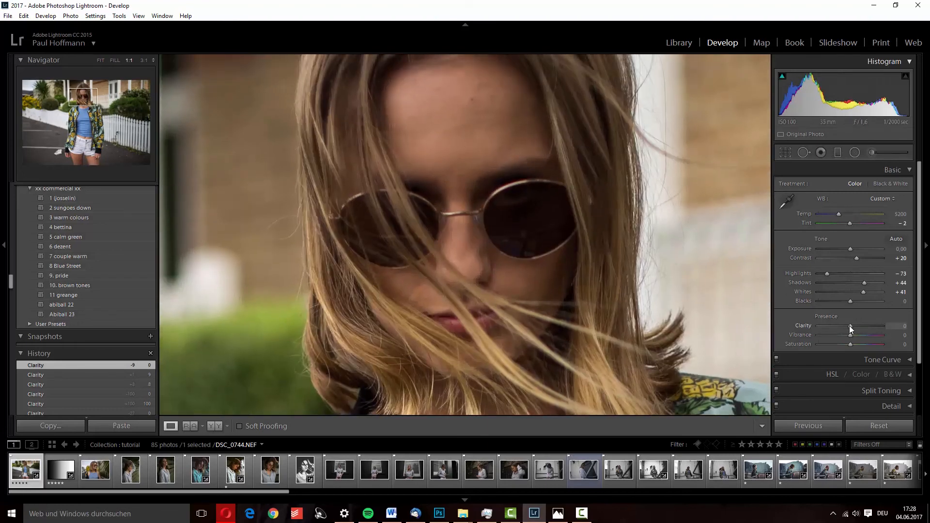
{"action": "left_click_drag", "start_coordinate": [851, 325], "coordinate": [852, 327]}
{"action": "left_click_drag", "start_coordinate": [855, 327], "coordinate": [859, 328]}
{"action": "left_click_drag", "start_coordinate": [859, 327], "coordinate": [861, 326]}
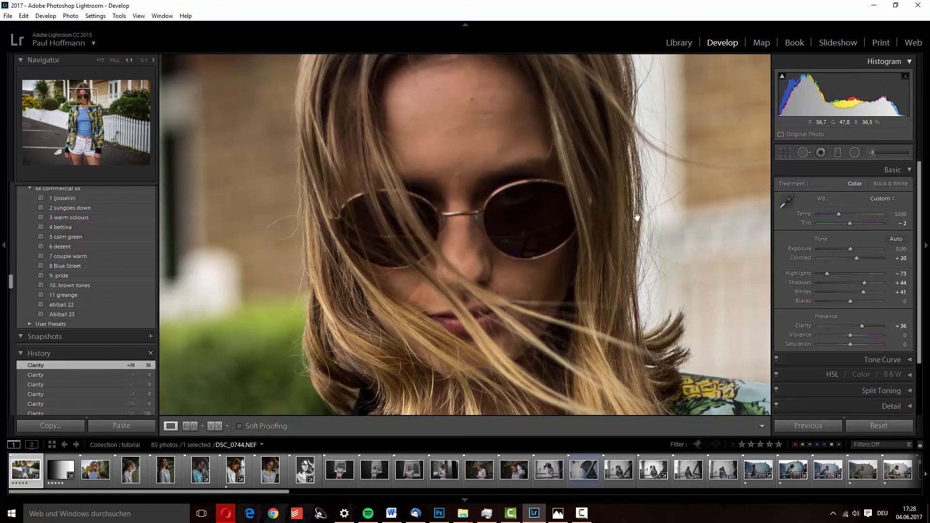
{"action": "left_click_drag", "start_coordinate": [859, 326], "coordinate": [853, 326]}
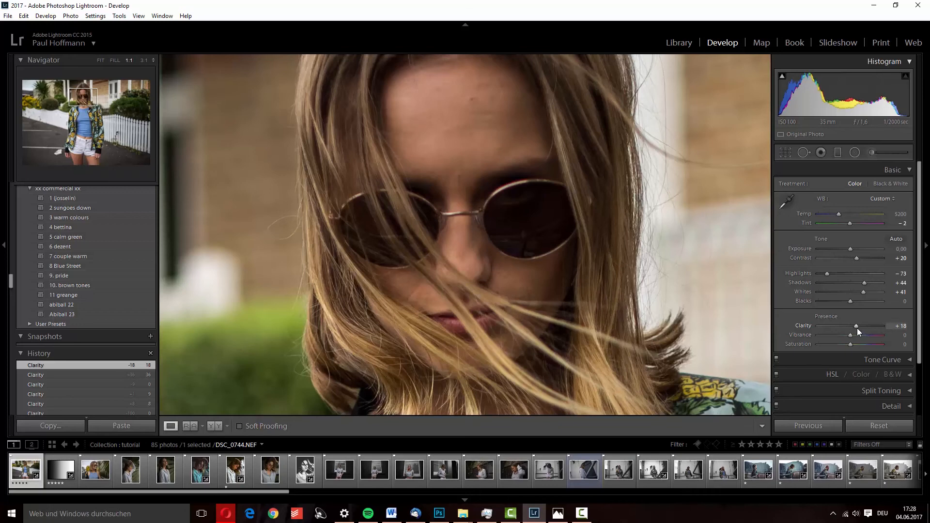
Try negative clarity down to −100, return to the full portrait view and reset clarity to 0
{"action": "left_click_drag", "start_coordinate": [856, 328], "coordinate": [848, 330]}
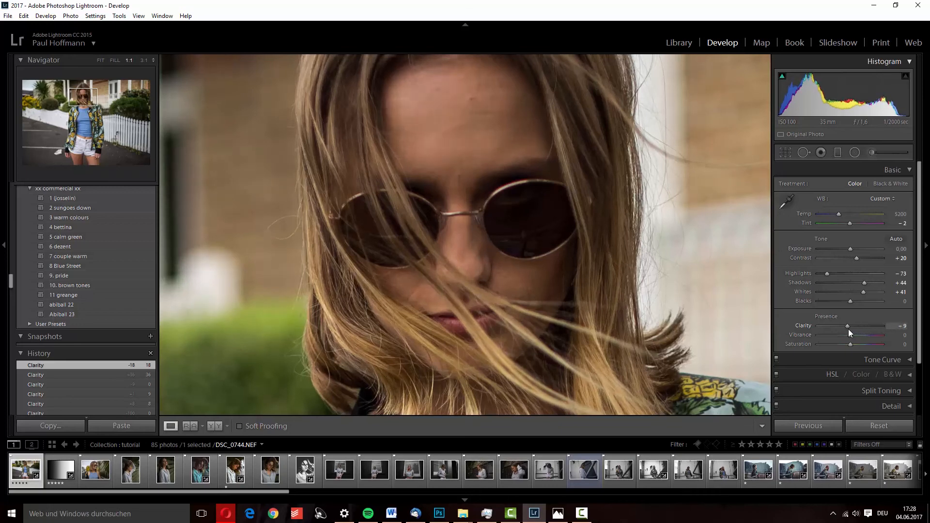
{"action": "left_click_drag", "start_coordinate": [847, 329], "coordinate": [788, 340]}
{"action": "key", "text": "z"}
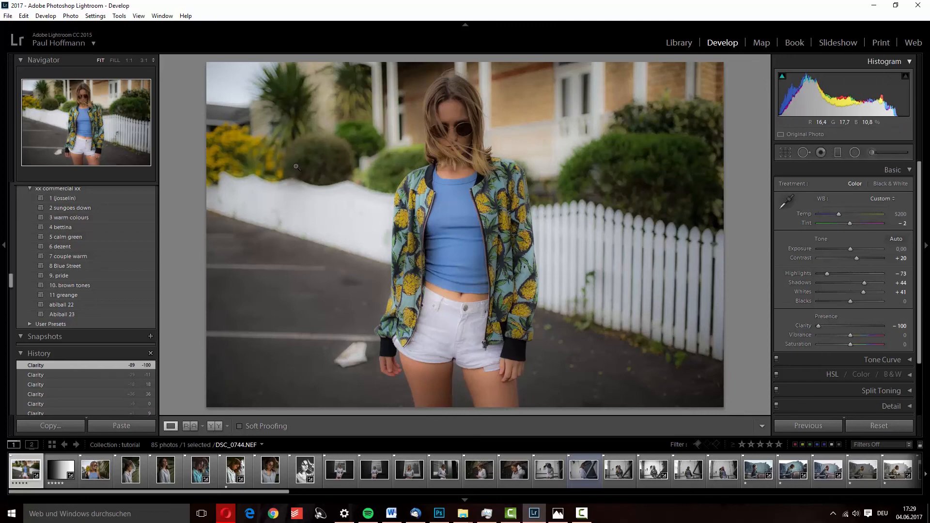
{"action": "double_click", "coordinate": [818, 324]}
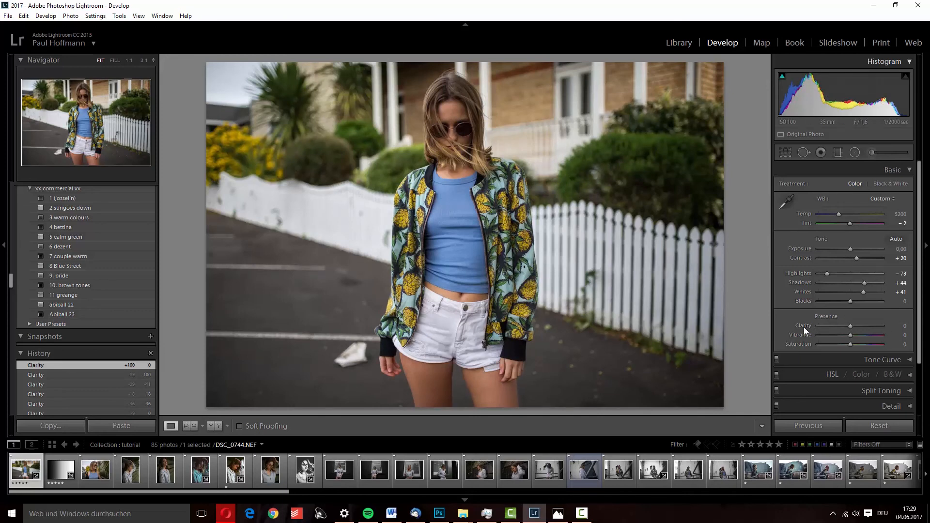
{"action": "double_click", "coordinate": [849, 327]}
Try vibrance −3 and saturation +83 on the portrait, and reset both to 0
{"action": "left_click_drag", "start_coordinate": [849, 335], "coordinate": [876, 348]}
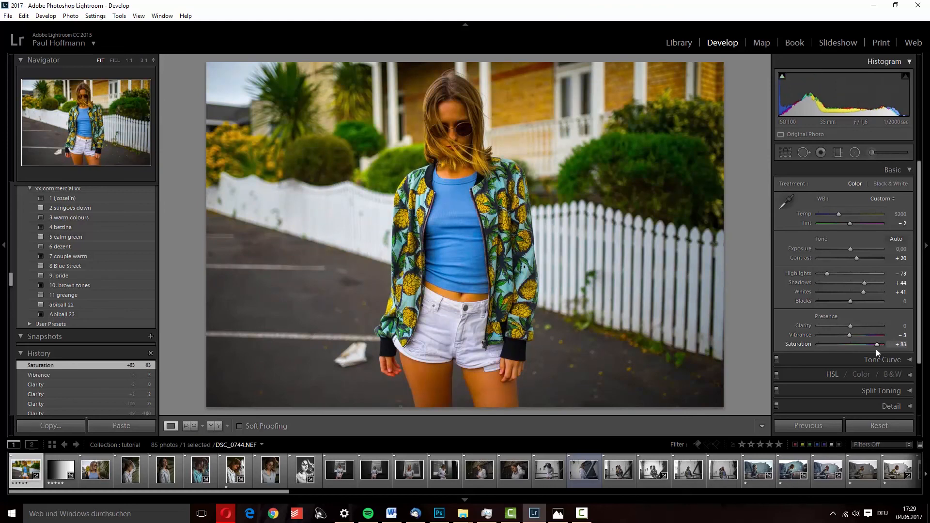
{"action": "double_click", "coordinate": [874, 344]}
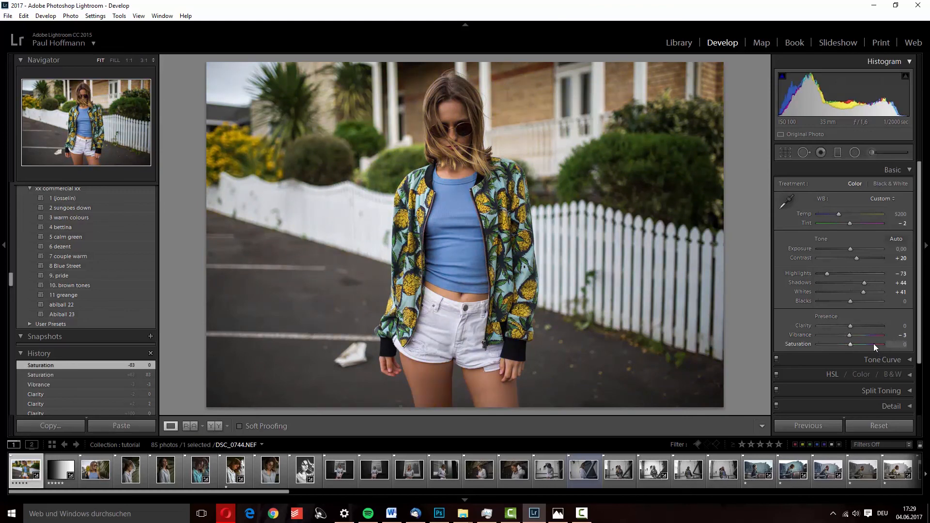
{"action": "double_click", "coordinate": [849, 335]}
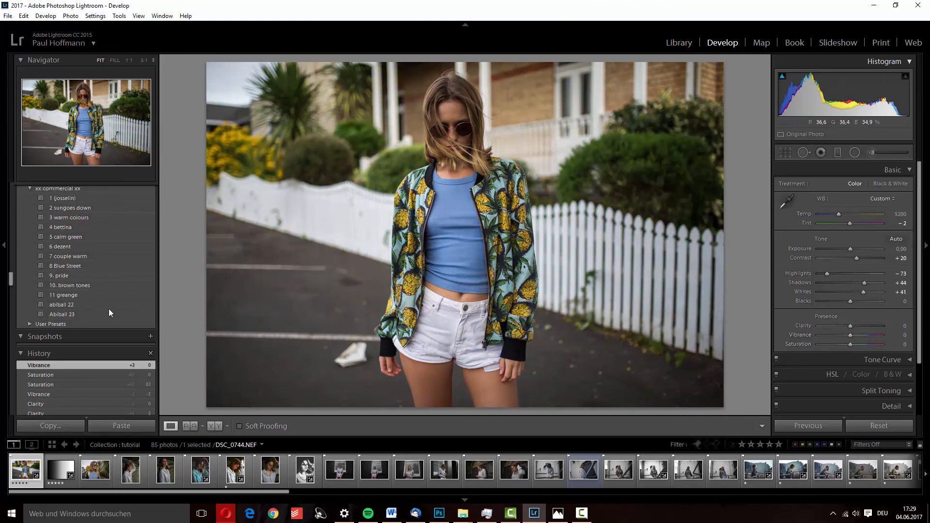
Test vibrance +100 with saturation +61, and settle on vibrance +32 and saturation −12
{"action": "left_click_drag", "start_coordinate": [850, 344], "coordinate": [851, 348]}
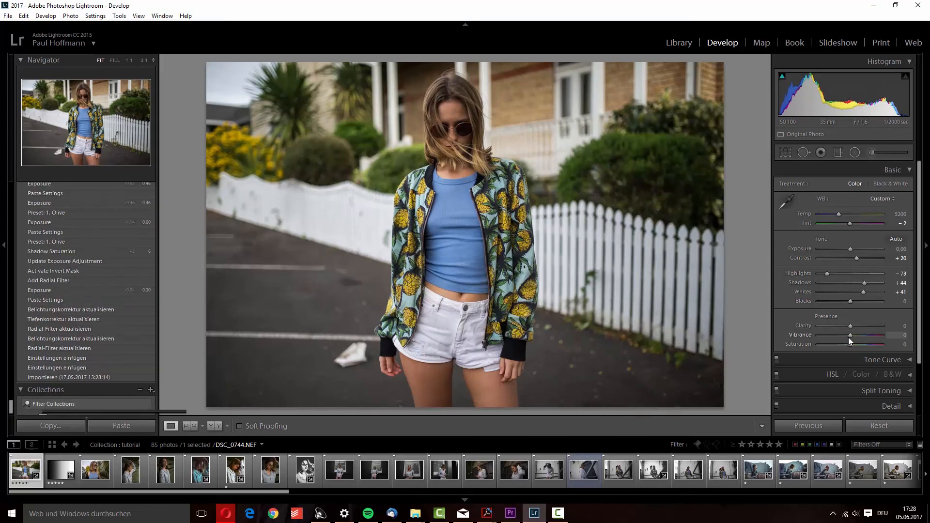
{"action": "left_click_drag", "start_coordinate": [848, 338], "coordinate": [870, 346]}
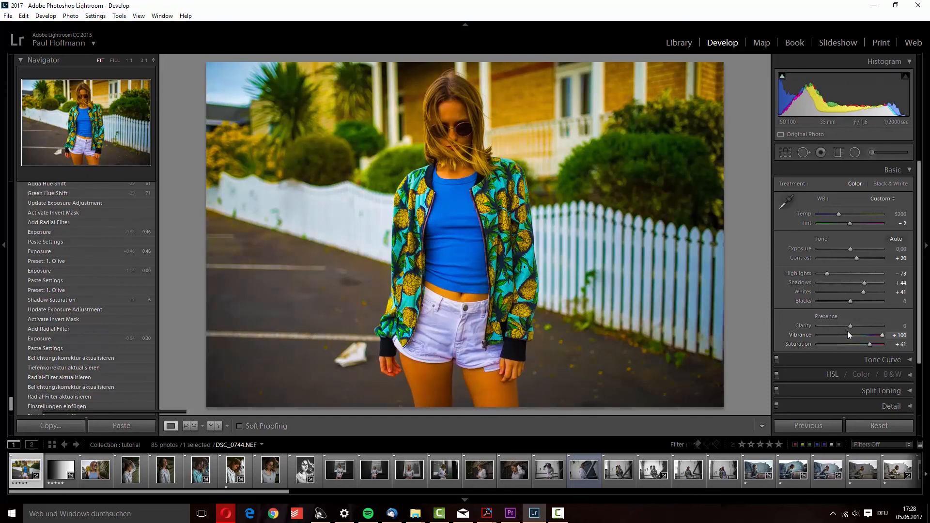
{"action": "left_click", "coordinate": [835, 334]}
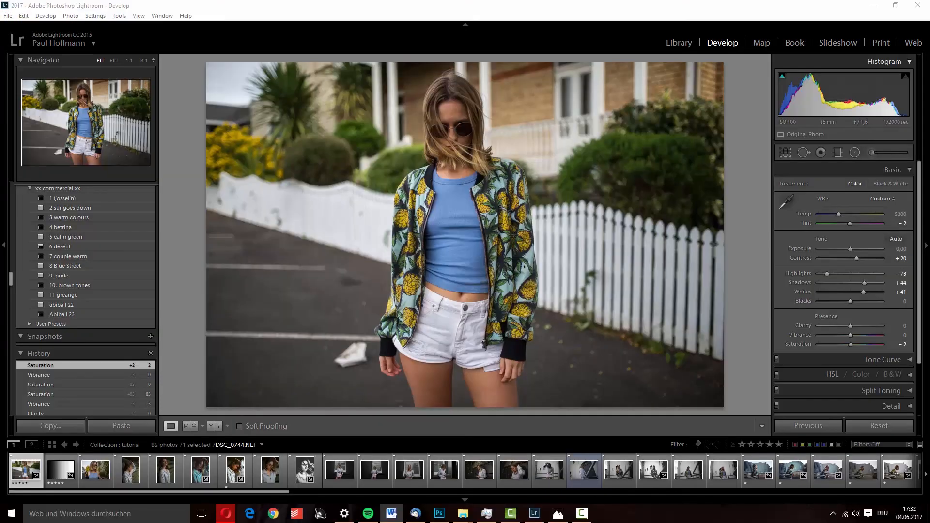
{"action": "mouse_move", "coordinate": [850, 335]}
{"action": "left_mouse_down"}
{"action": "mouse_move", "coordinate": [867, 339]}
{"action": "mouse_move", "coordinate": [846, 347]}
{"action": "left_mouse_up"}
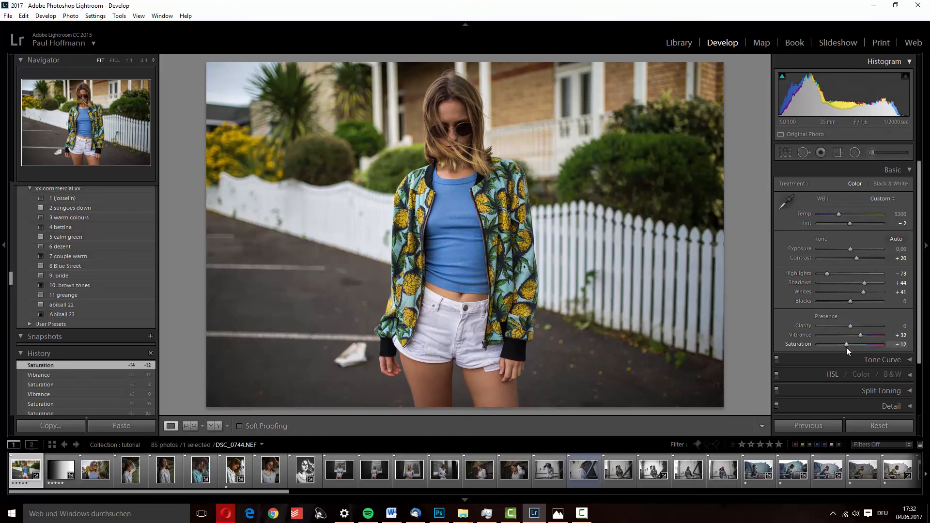